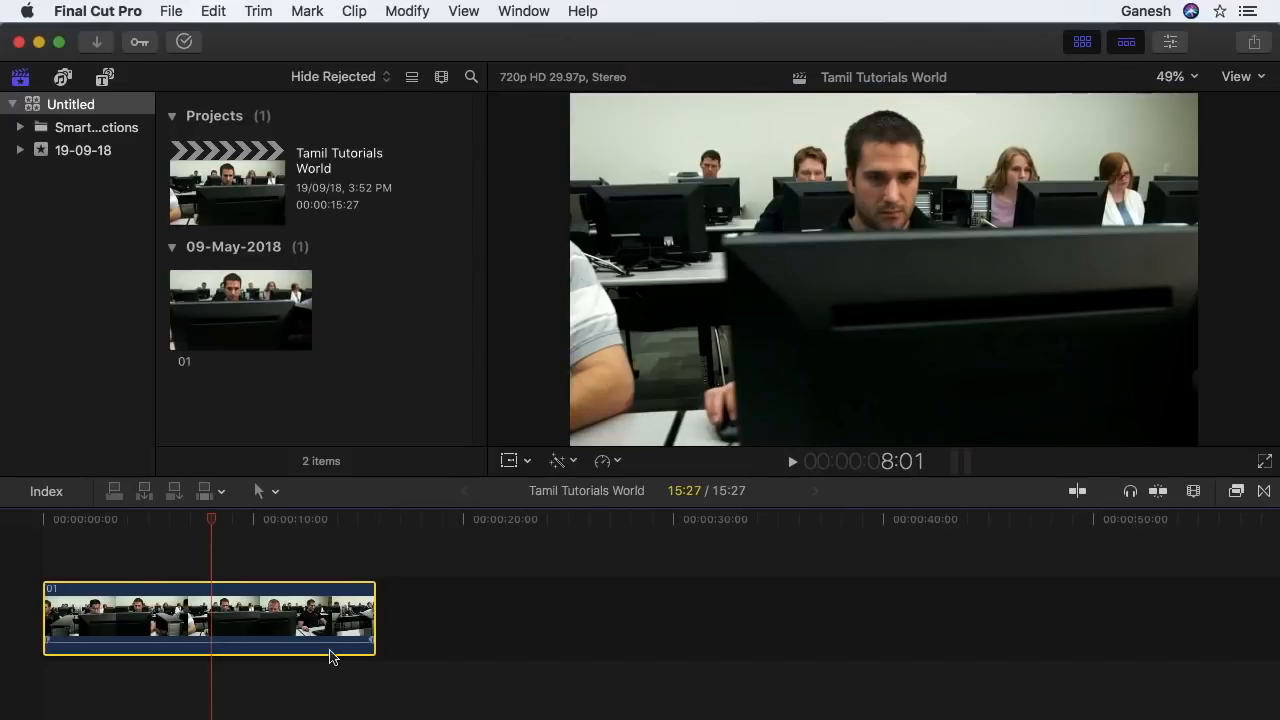
Play and pause the Tamil Tutorials World project twice to preview clip 01 in the viewer
click(790, 462)
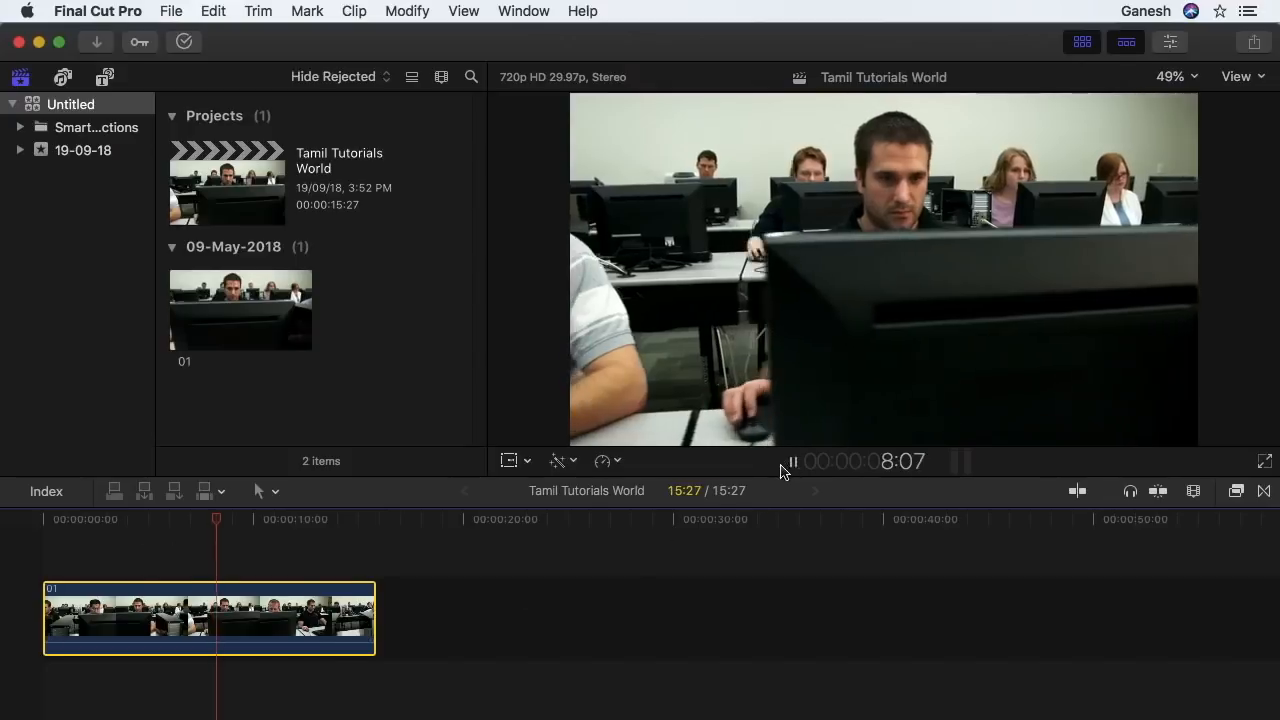
click(789, 463)
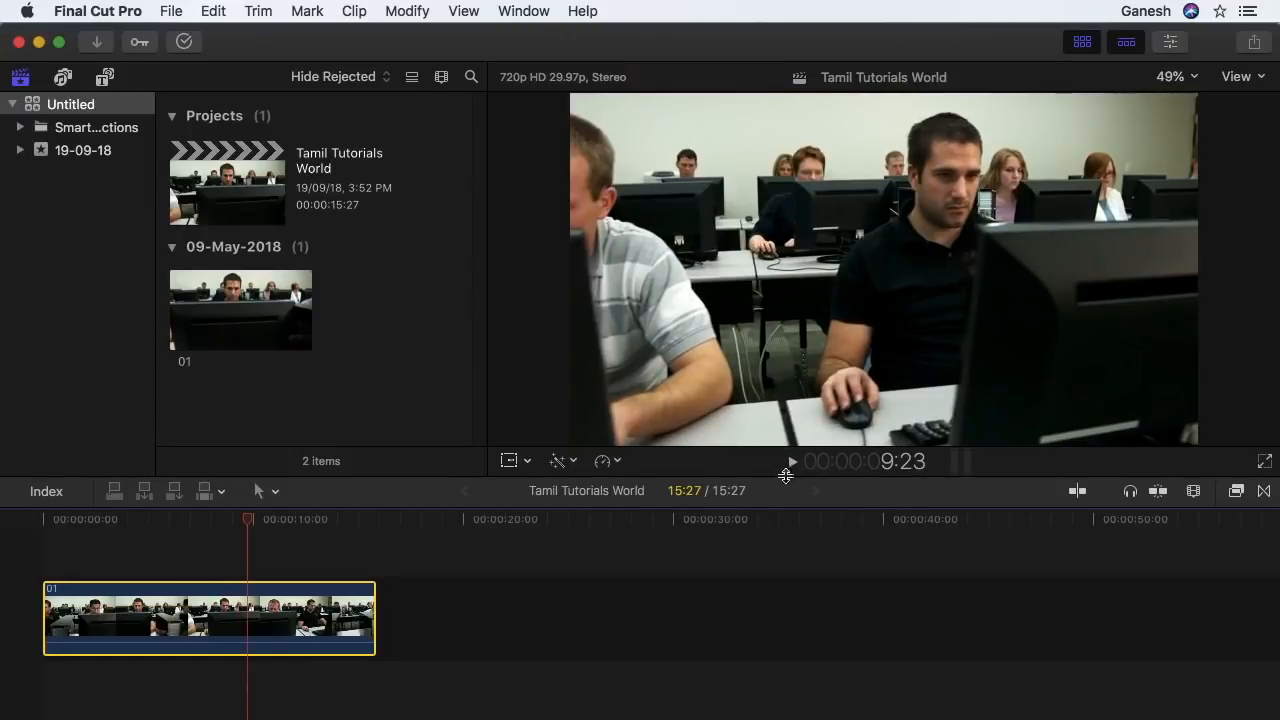
click(789, 465)
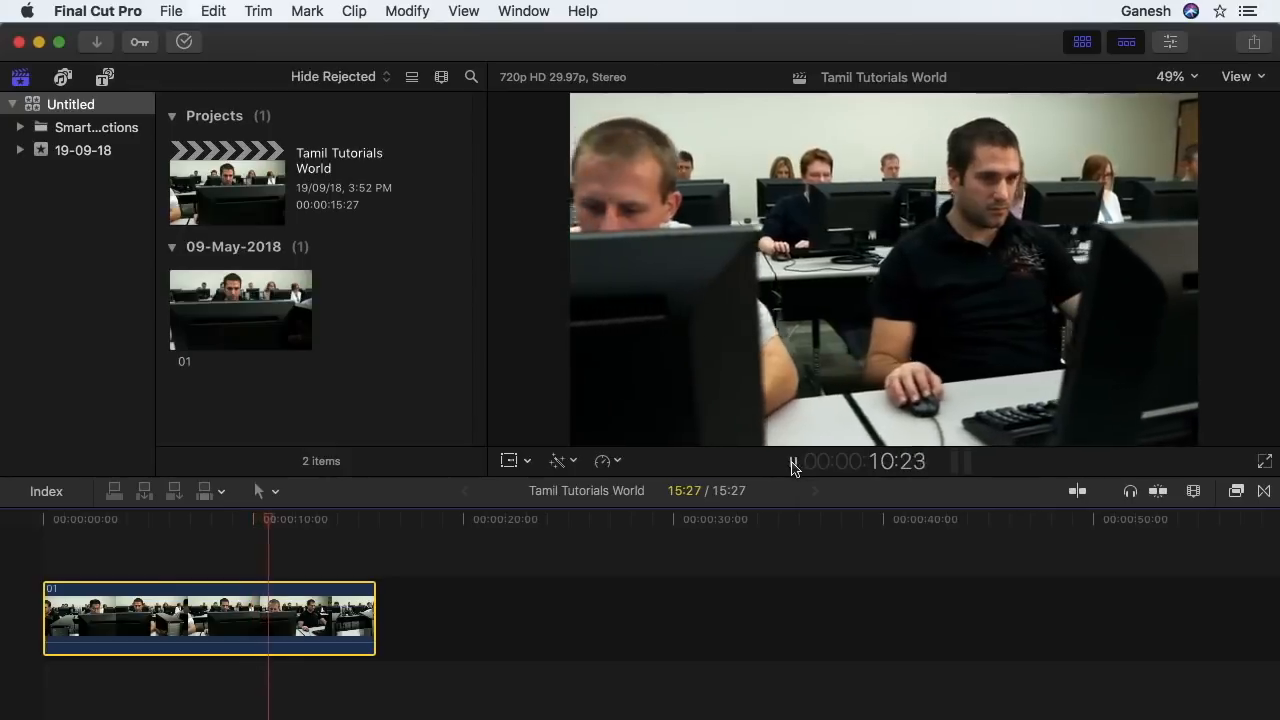
click(790, 464)
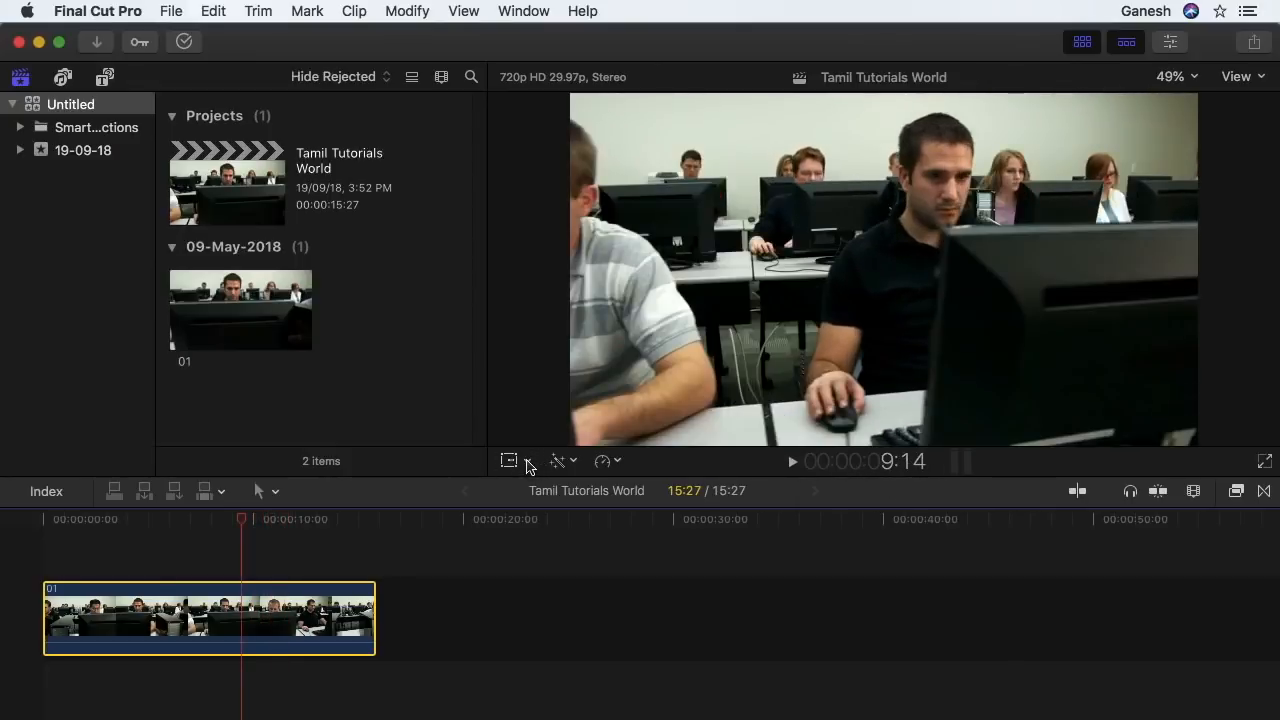
Try shrinking clip 01 from its lower-left corner with Transform, and reset the transformation
click(528, 462)
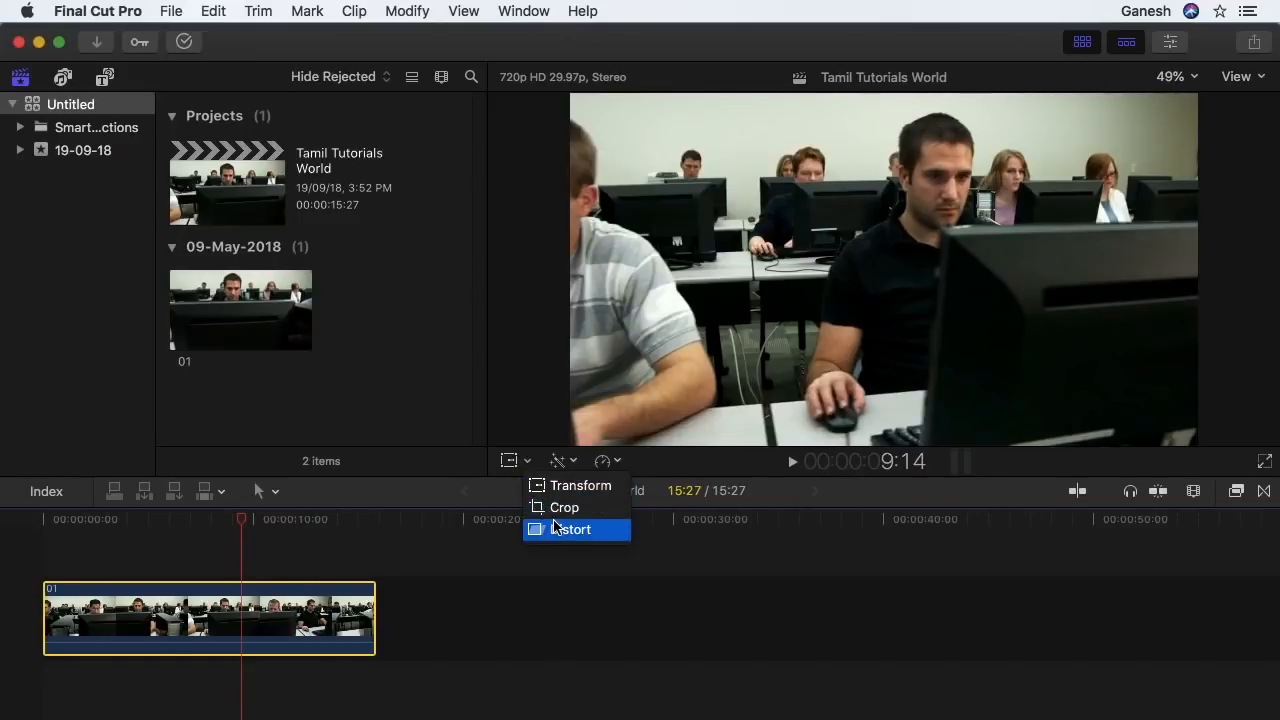
click(557, 488)
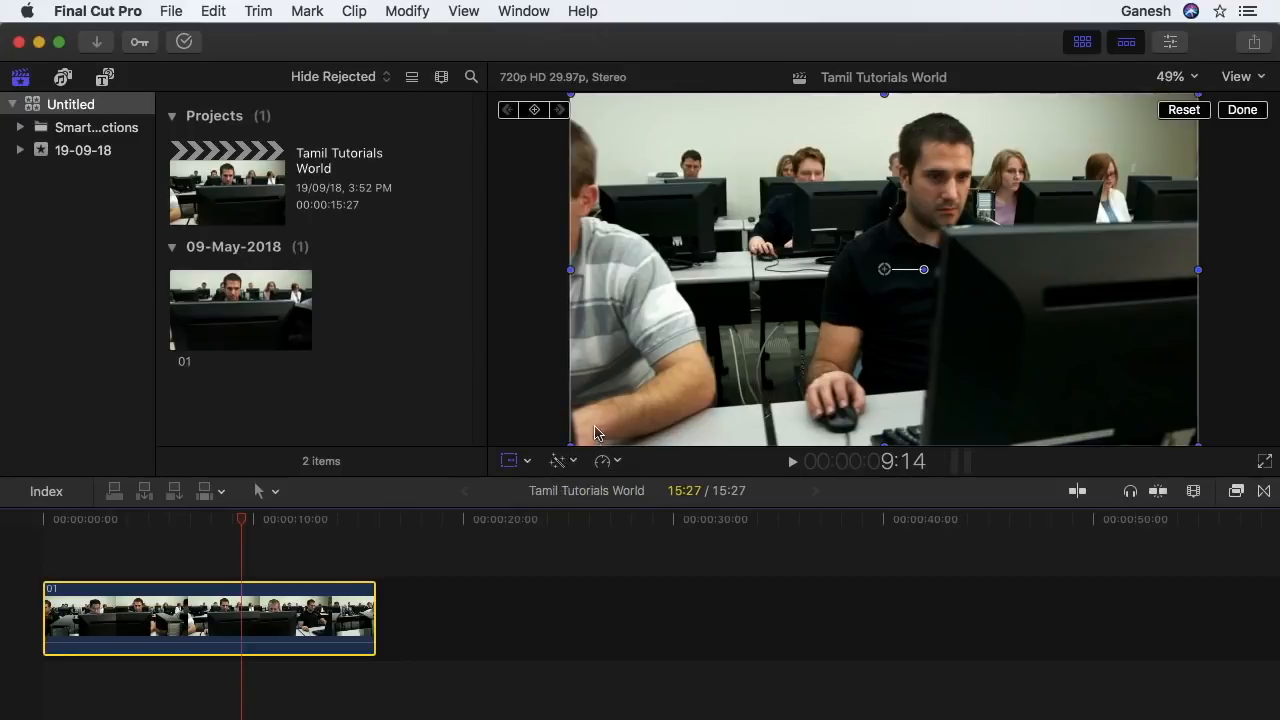
drag(568, 444, 641, 406)
click(1174, 112)
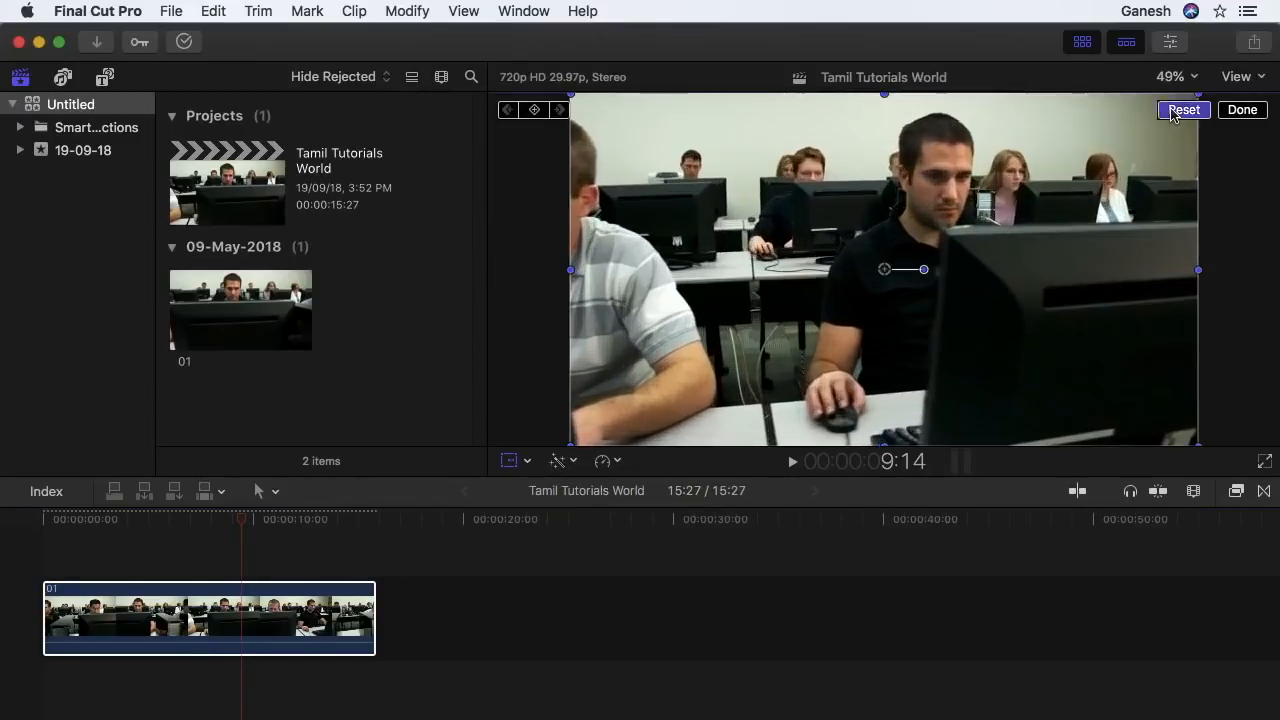
Trim clip 01 to the area around the man in the black shirt, and tighten the frame slightly in Crop mode
click(527, 462)
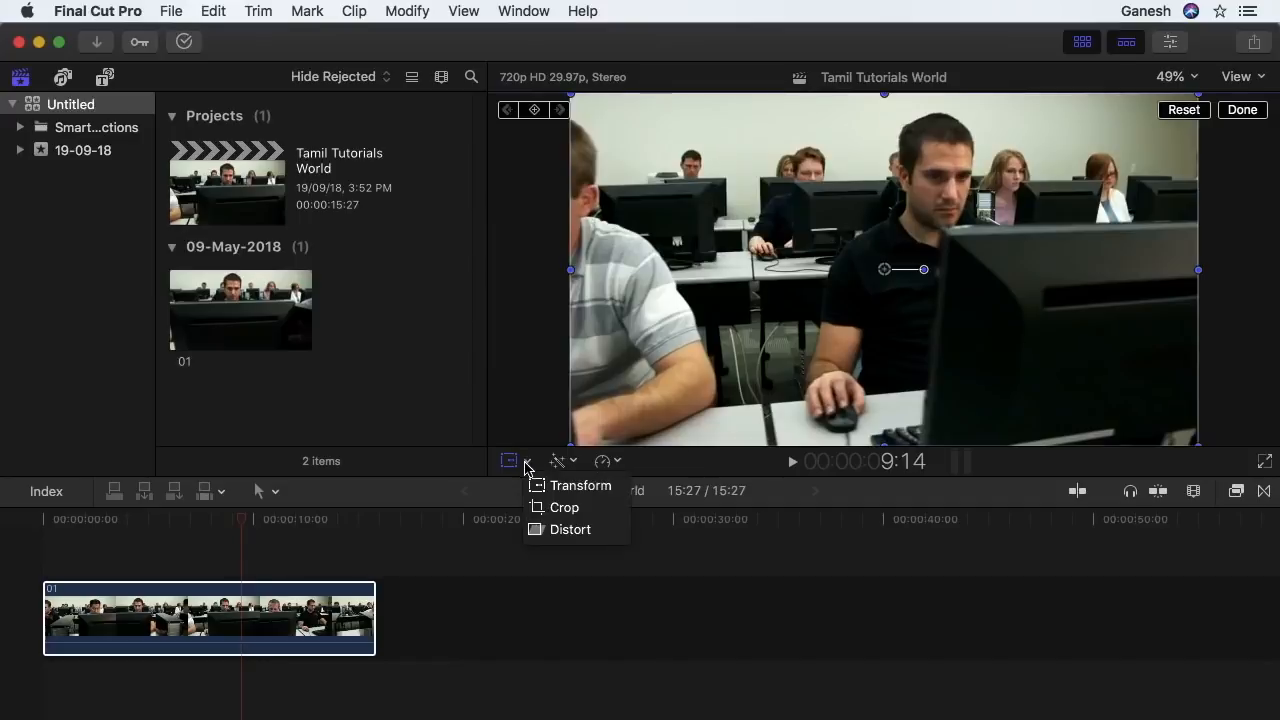
click(568, 508)
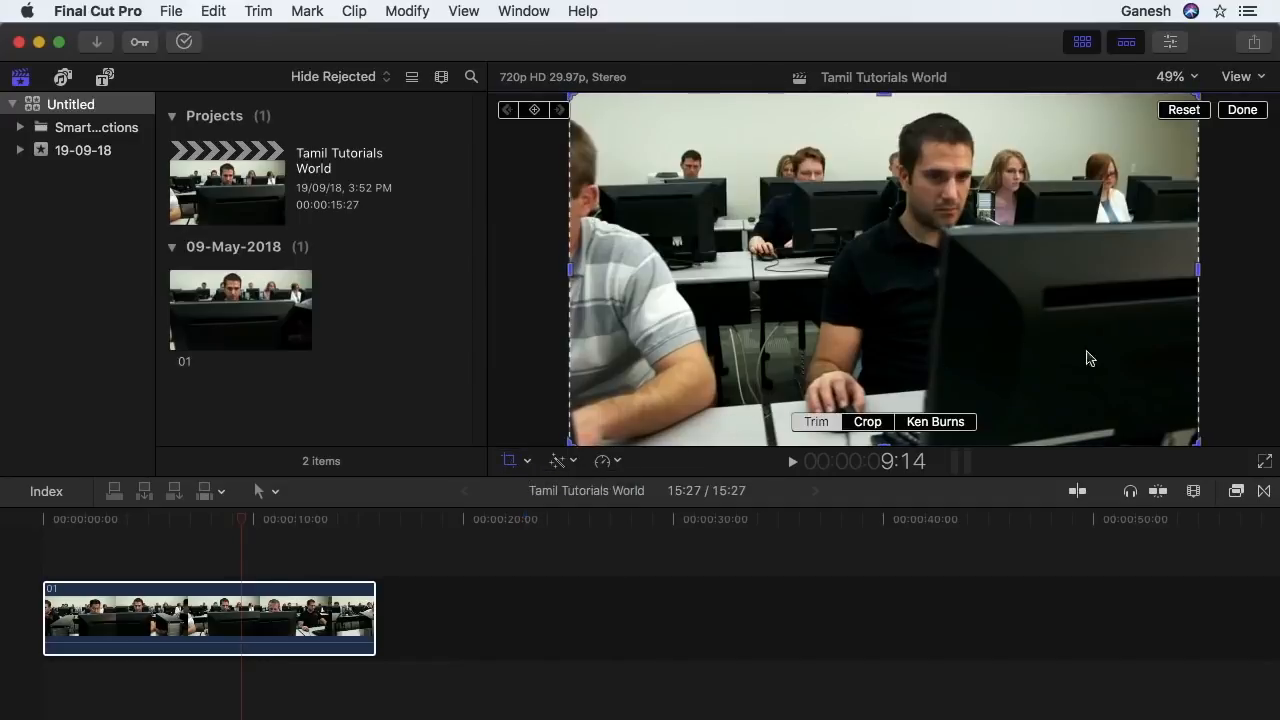
drag(1198, 441, 946, 314)
drag(755, 222, 906, 226)
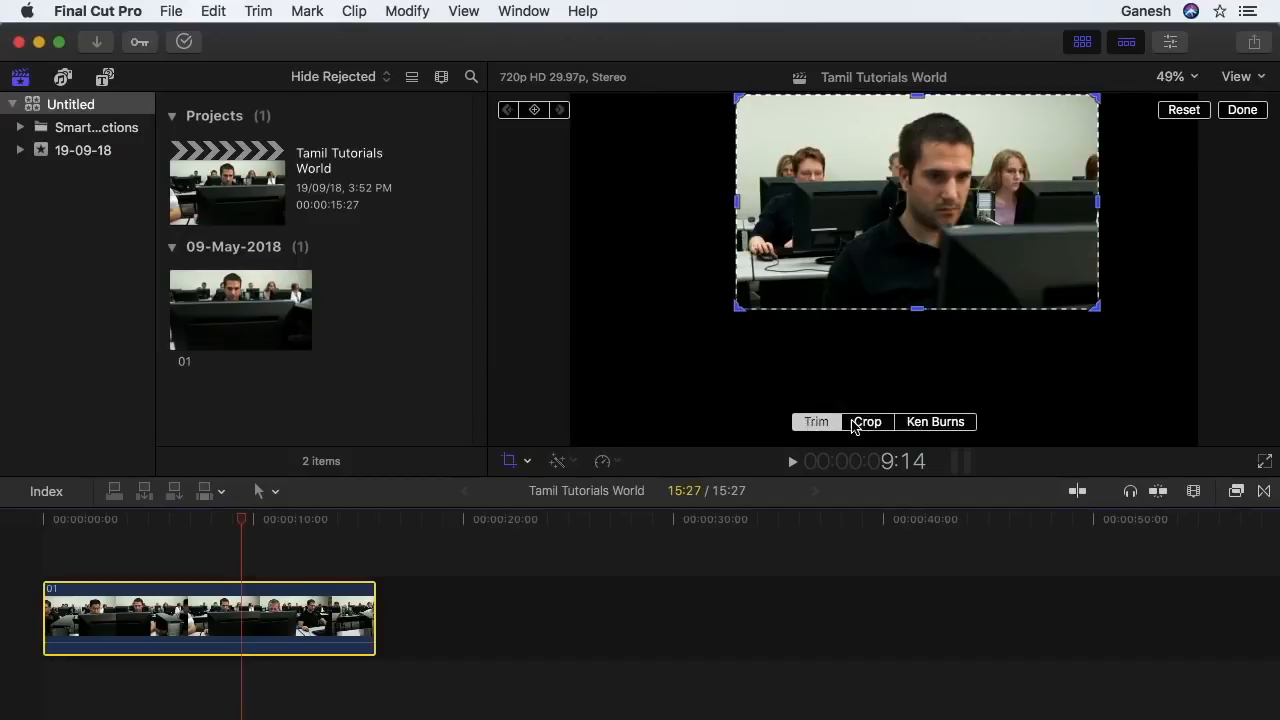
click(858, 425)
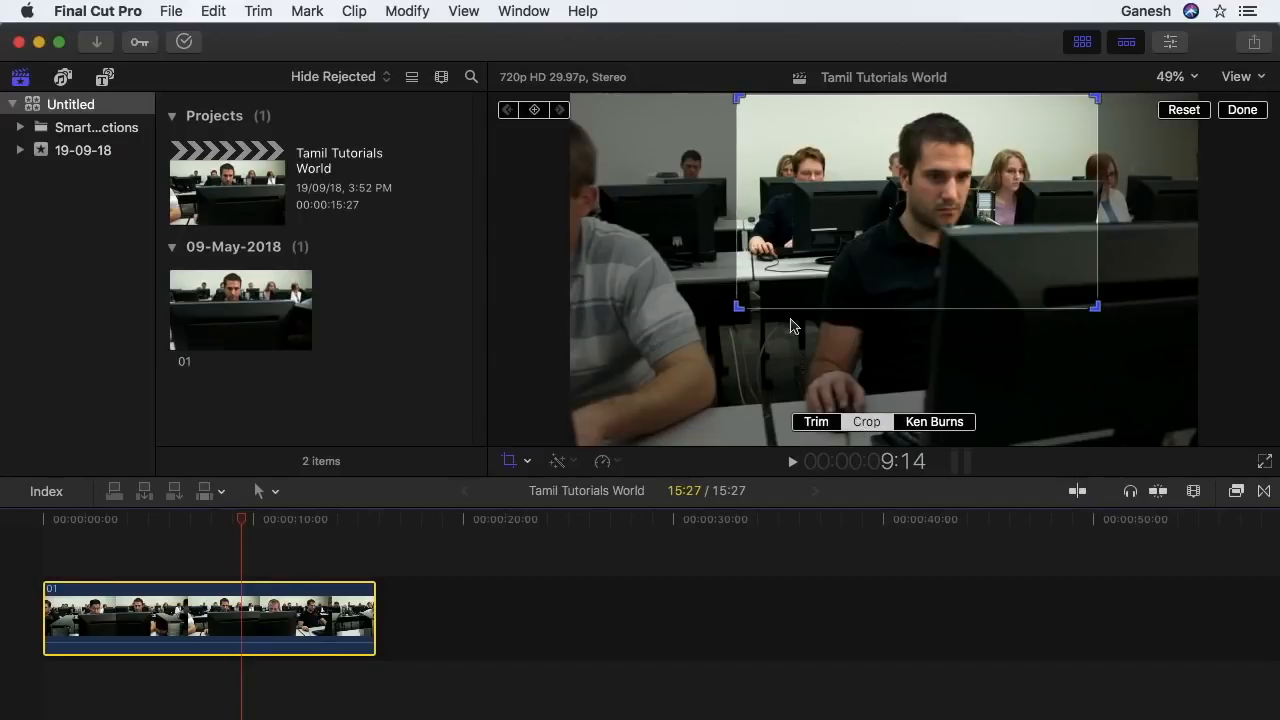
mouse_move(739, 313)
mouse_down()
mouse_move(650, 355)
mouse_move(820, 306)
mouse_move(753, 319)
mouse_move(747, 303)
mouse_up()
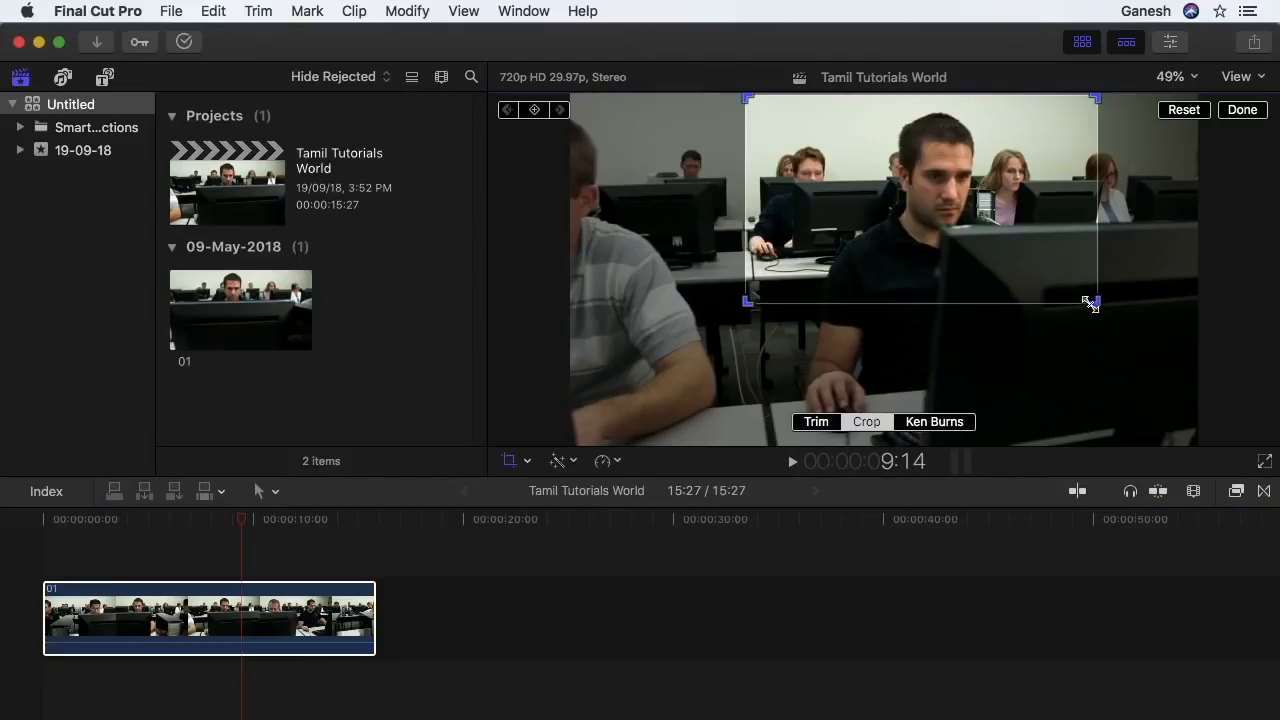
mouse_move(1095, 301)
mouse_down()
mouse_move(1049, 274)
mouse_move(1074, 294)
mouse_up()
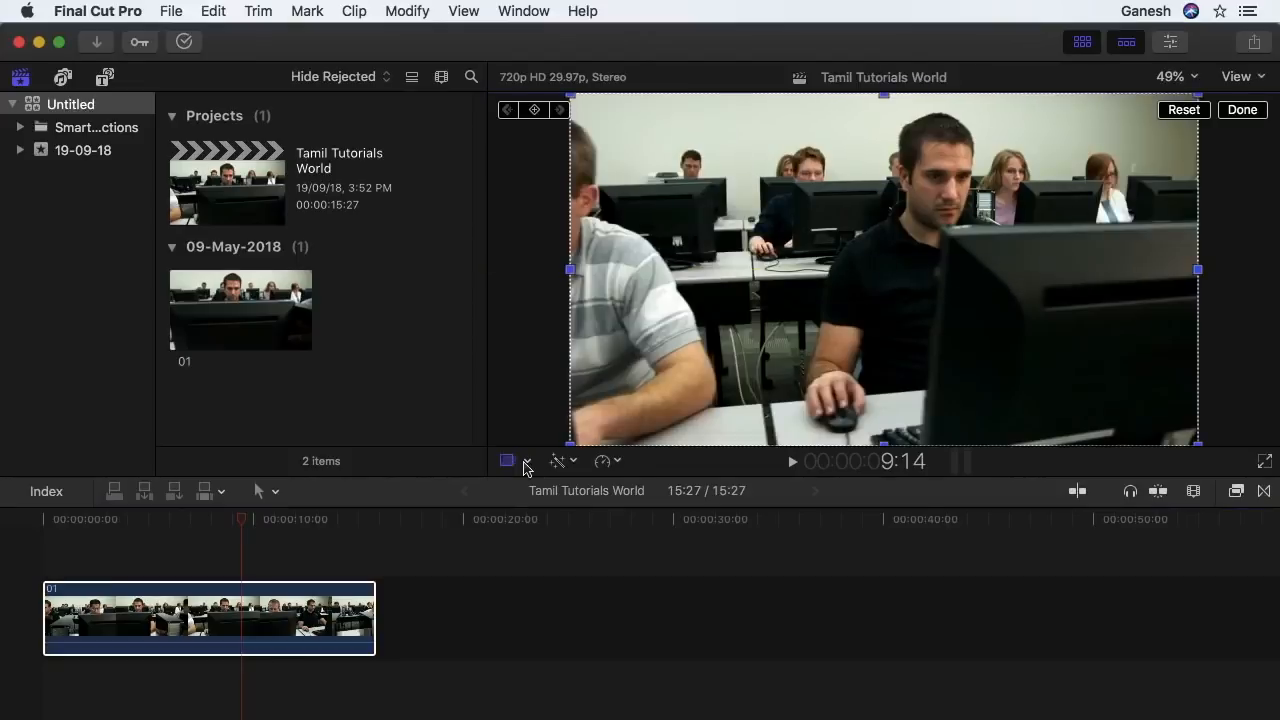
Try distorting clip 01 by pulling its upper-left and lower-right corners inward, reset the shape, and leave Distort
click(527, 462)
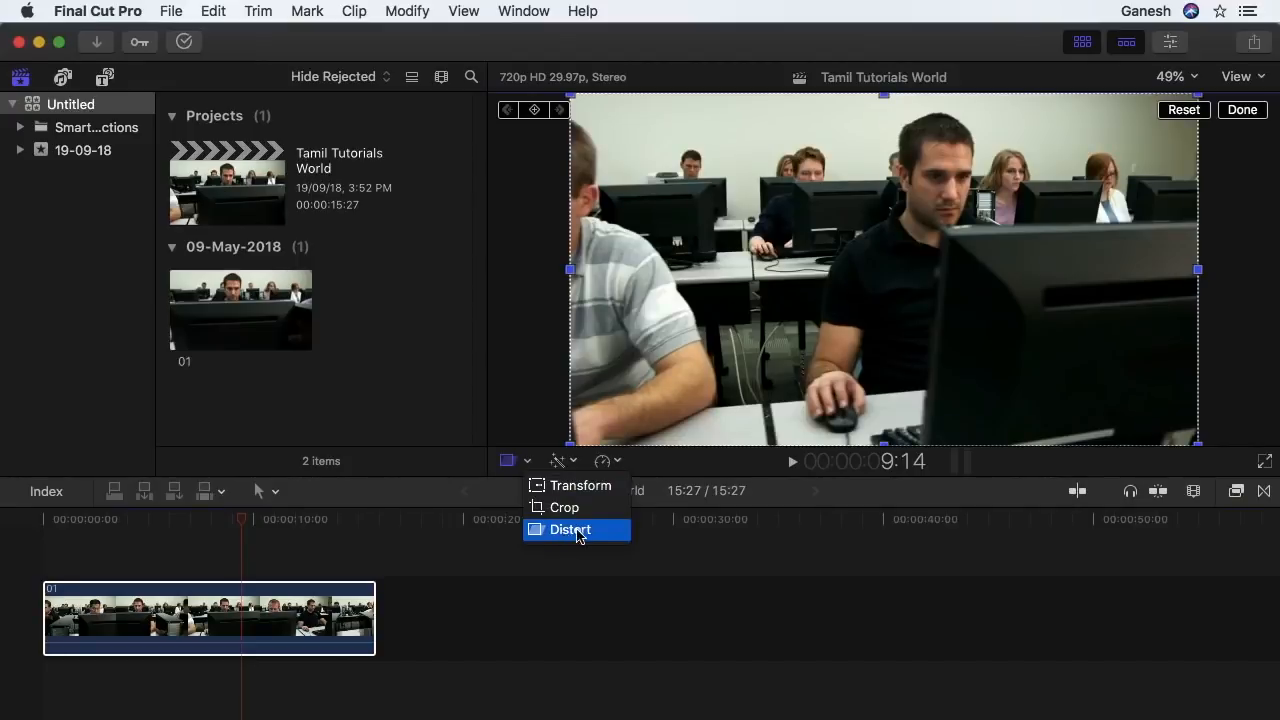
click(570, 530)
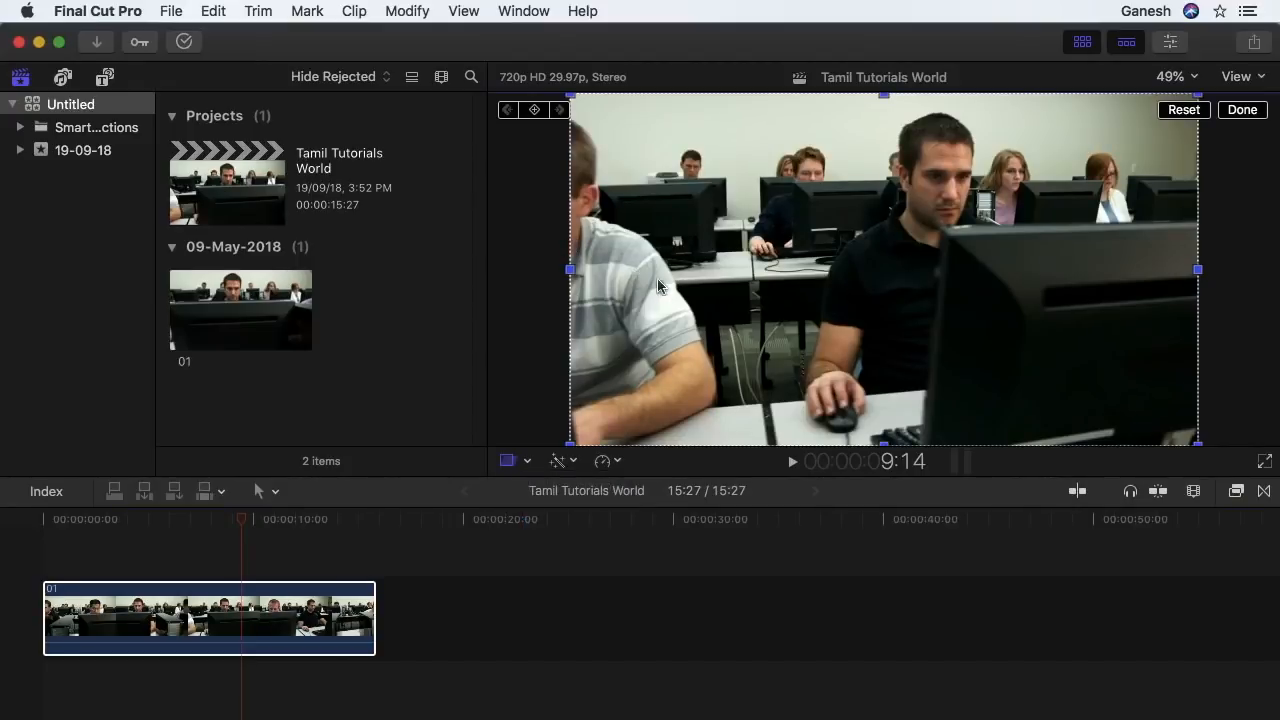
drag(571, 96, 734, 168)
drag(1199, 445, 1145, 405)
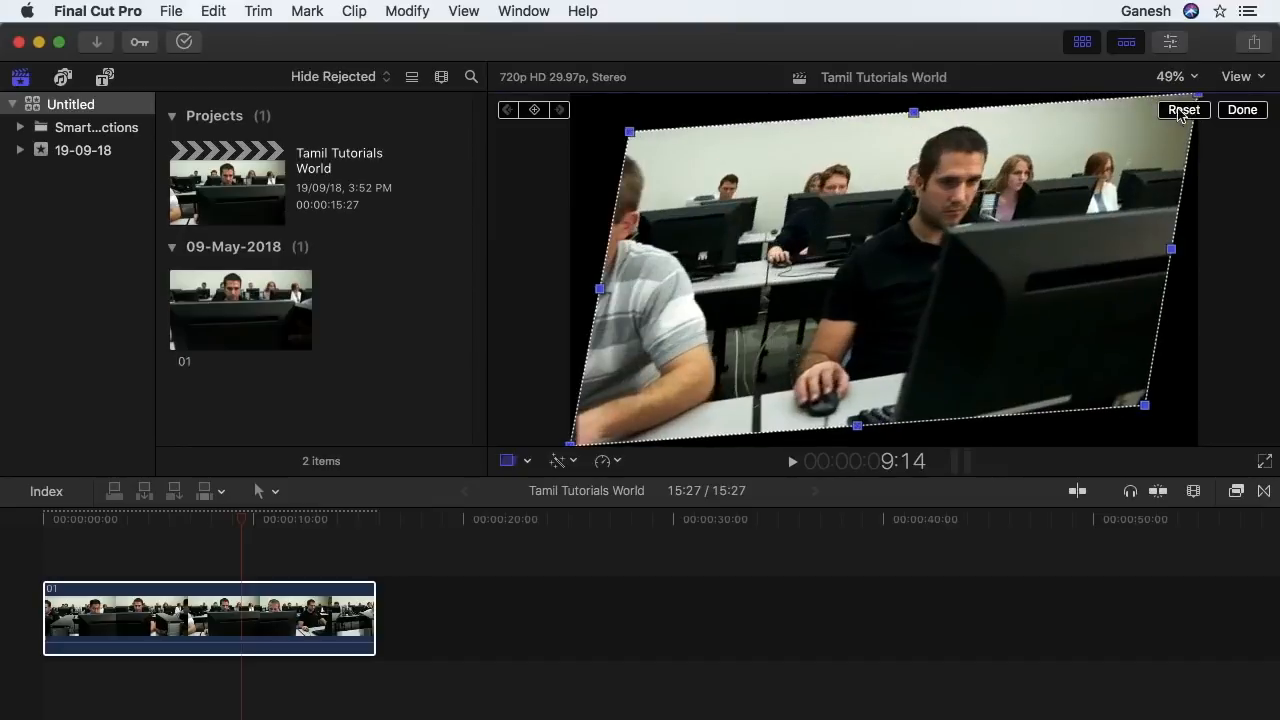
click(1167, 111)
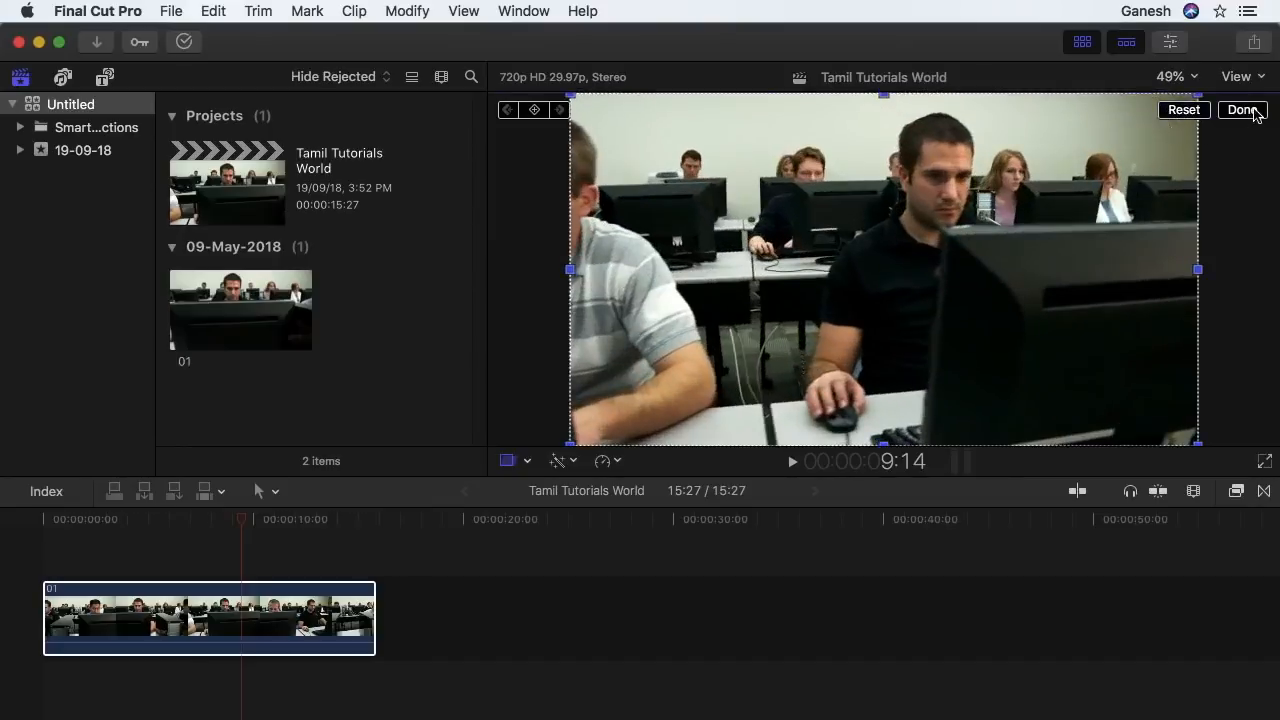
click(1243, 110)
Try Balance Color on clip 01, and undo the color balance
click(568, 461)
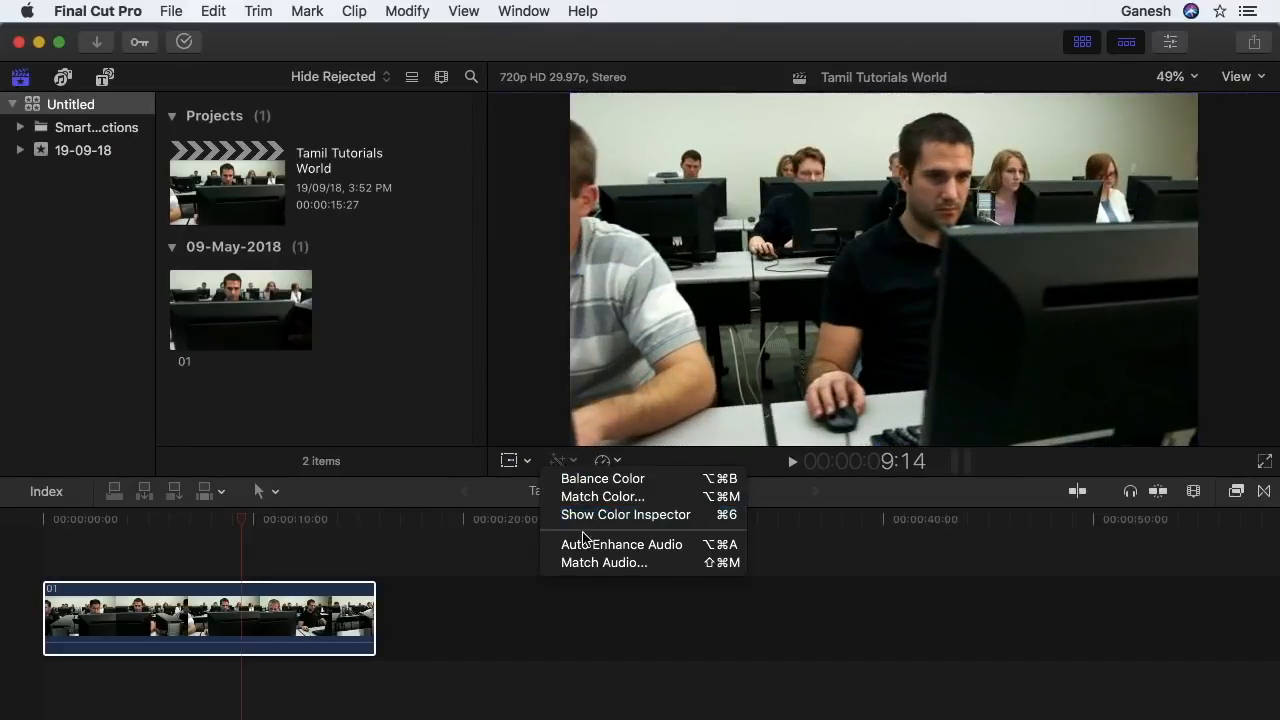
click(648, 480)
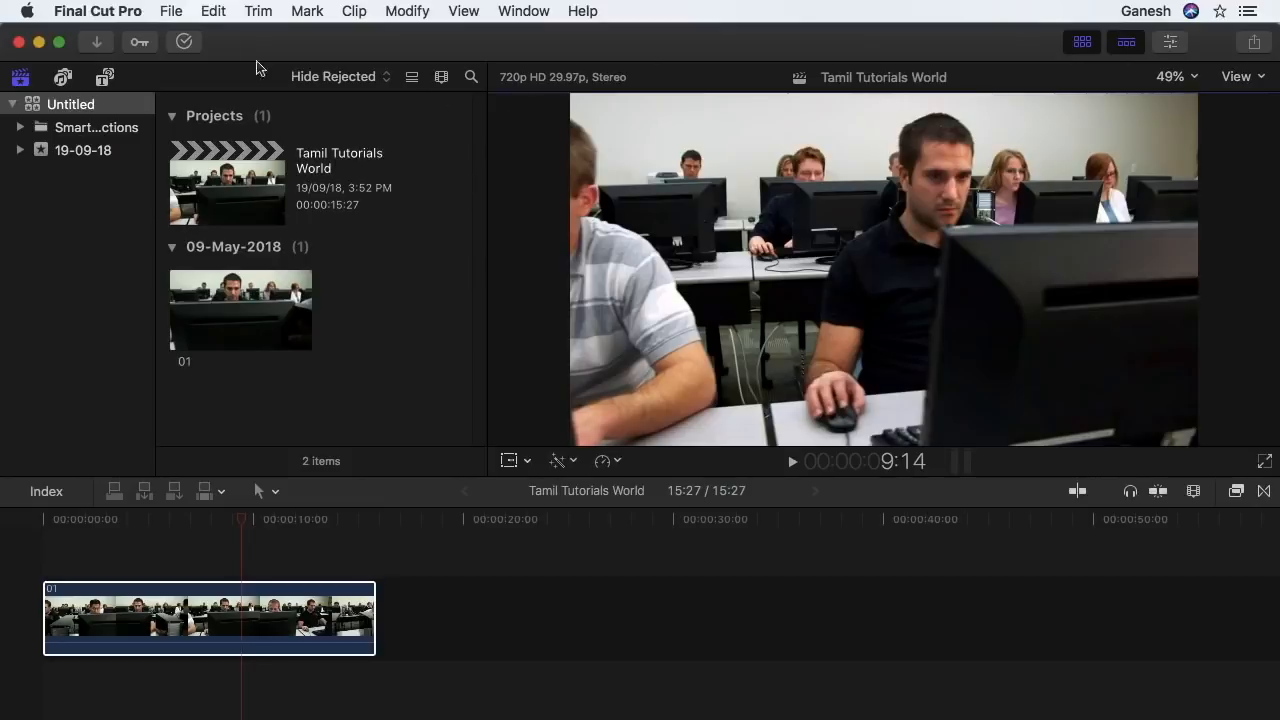
click(212, 12)
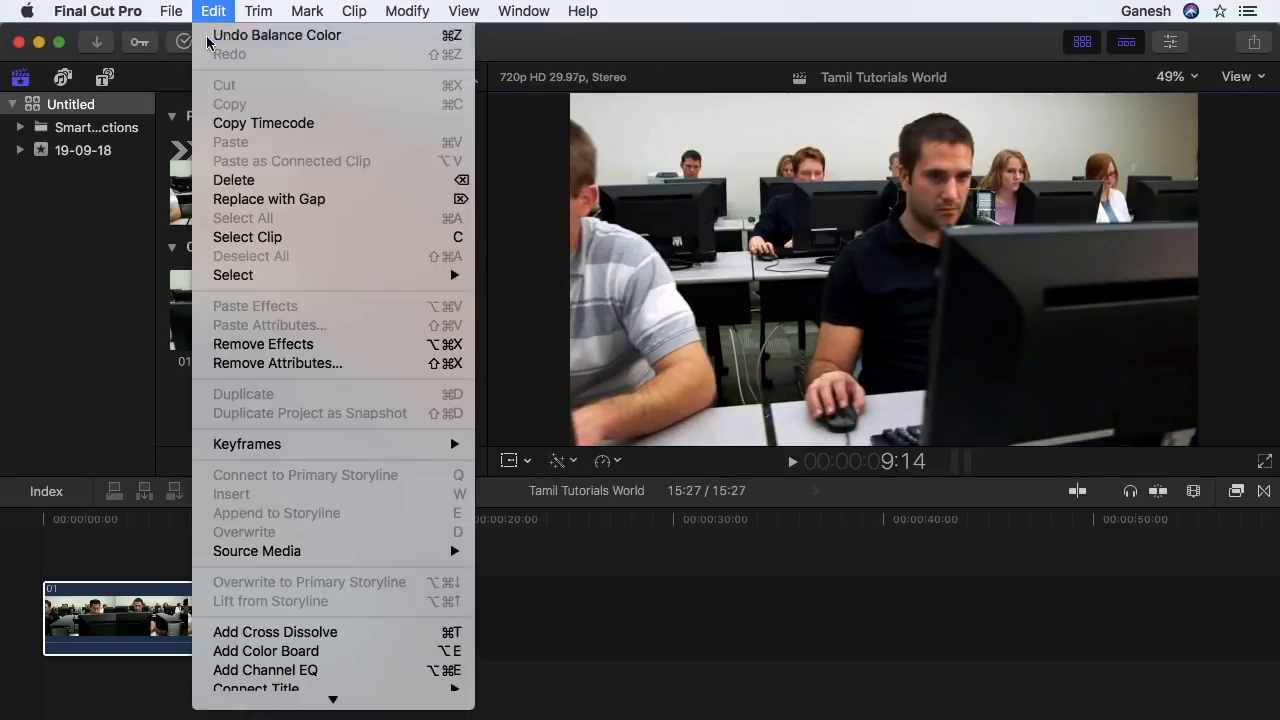
click(210, 38)
Open the custom speed settings for clip 01 and switch the speed method to Duration
click(559, 460)
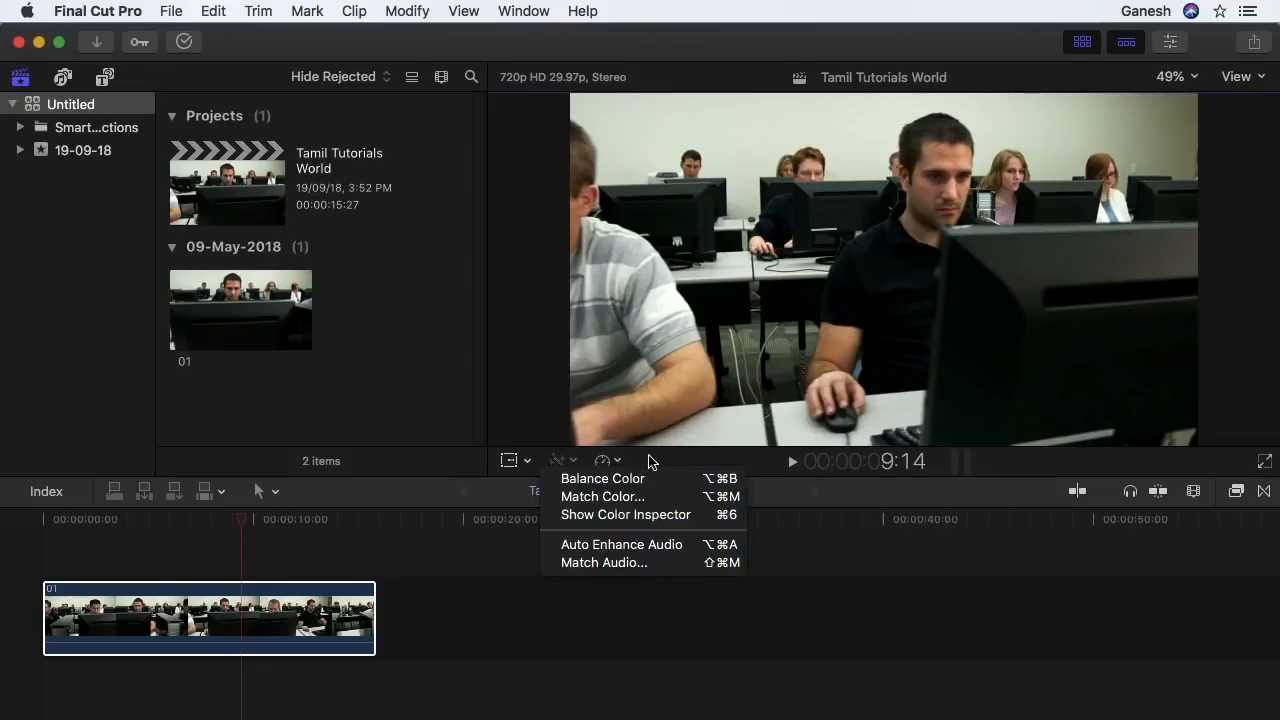
click(607, 460)
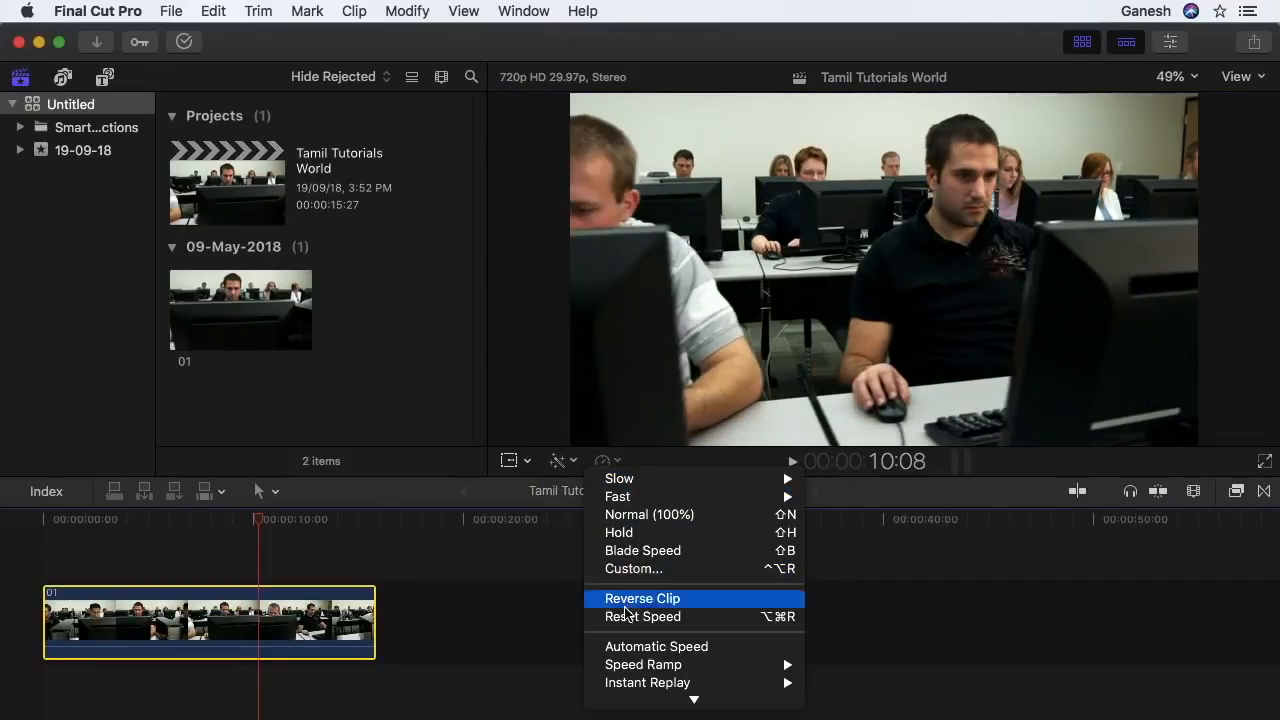
scroll(625, 615, down, 6)
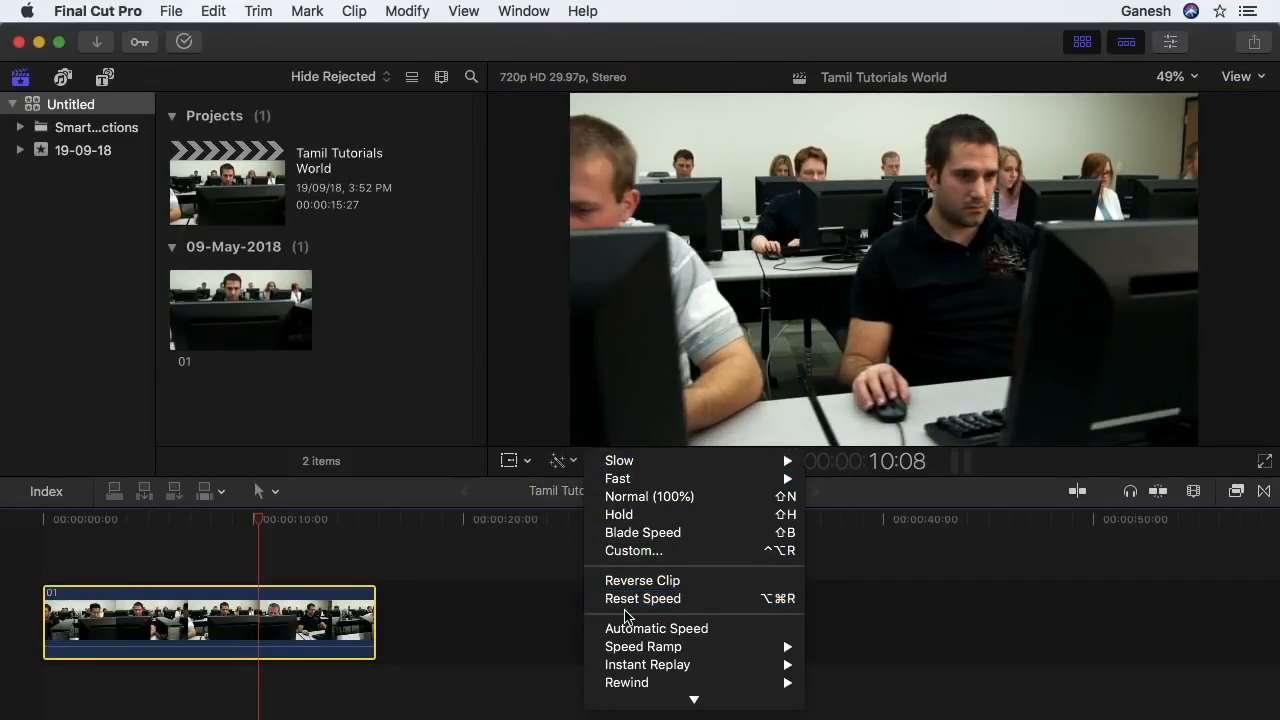
scroll(625, 615, down, 1)
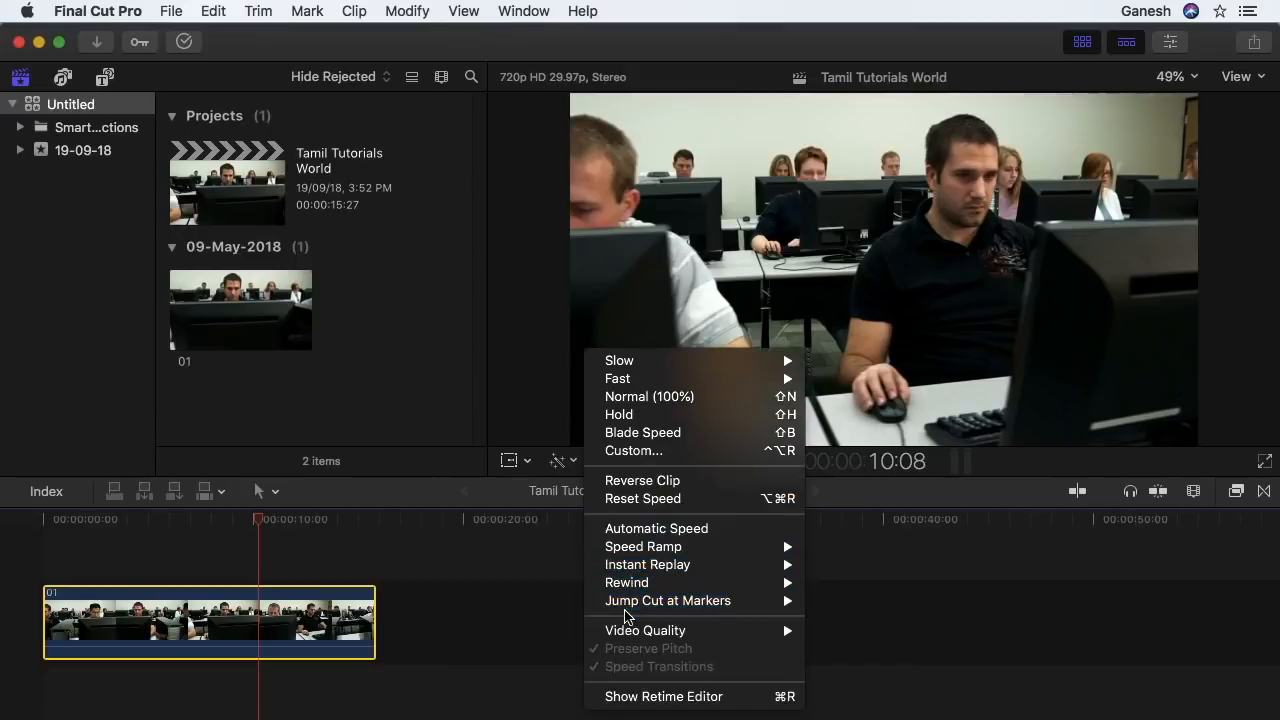
mouse_move(663, 362)
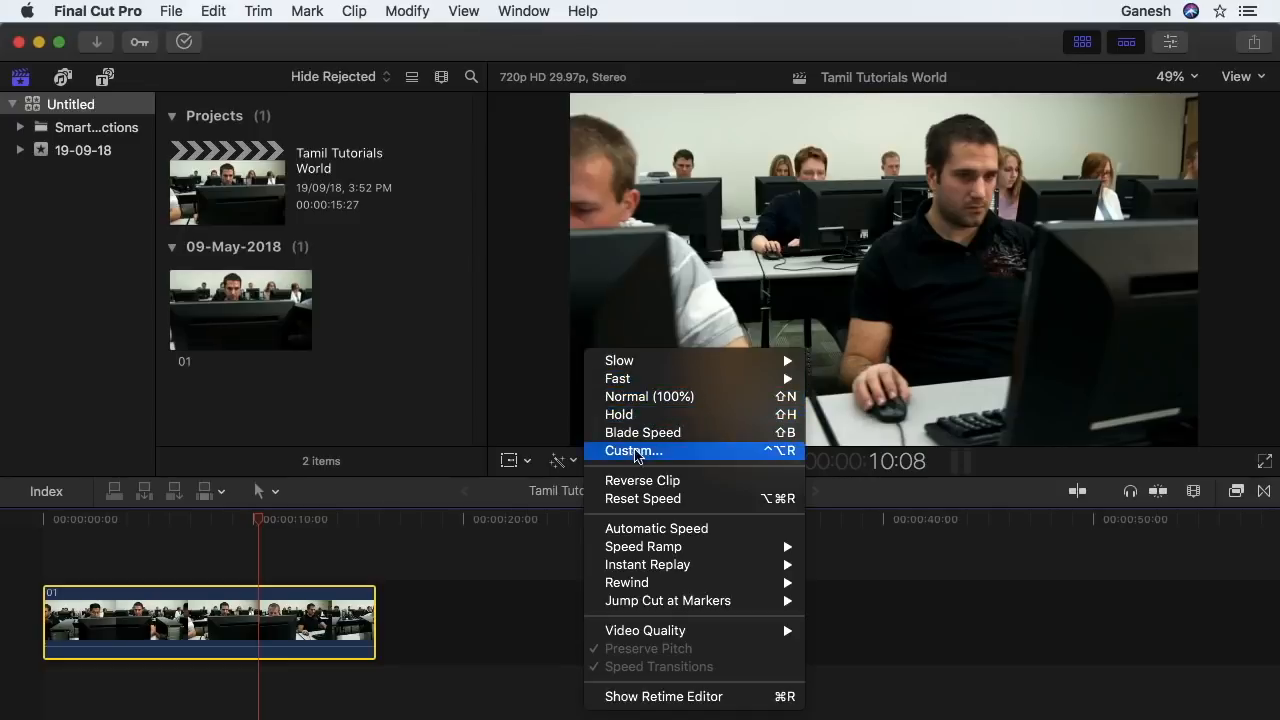
click(660, 452)
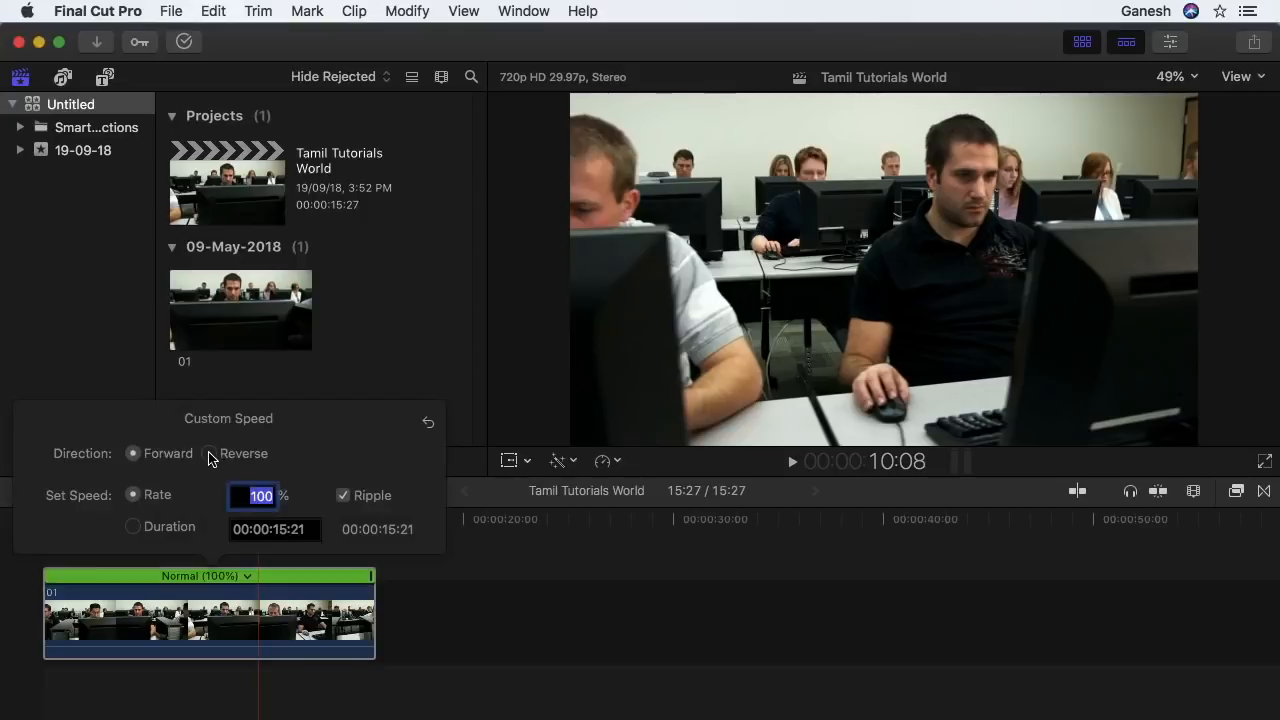
click(133, 527)
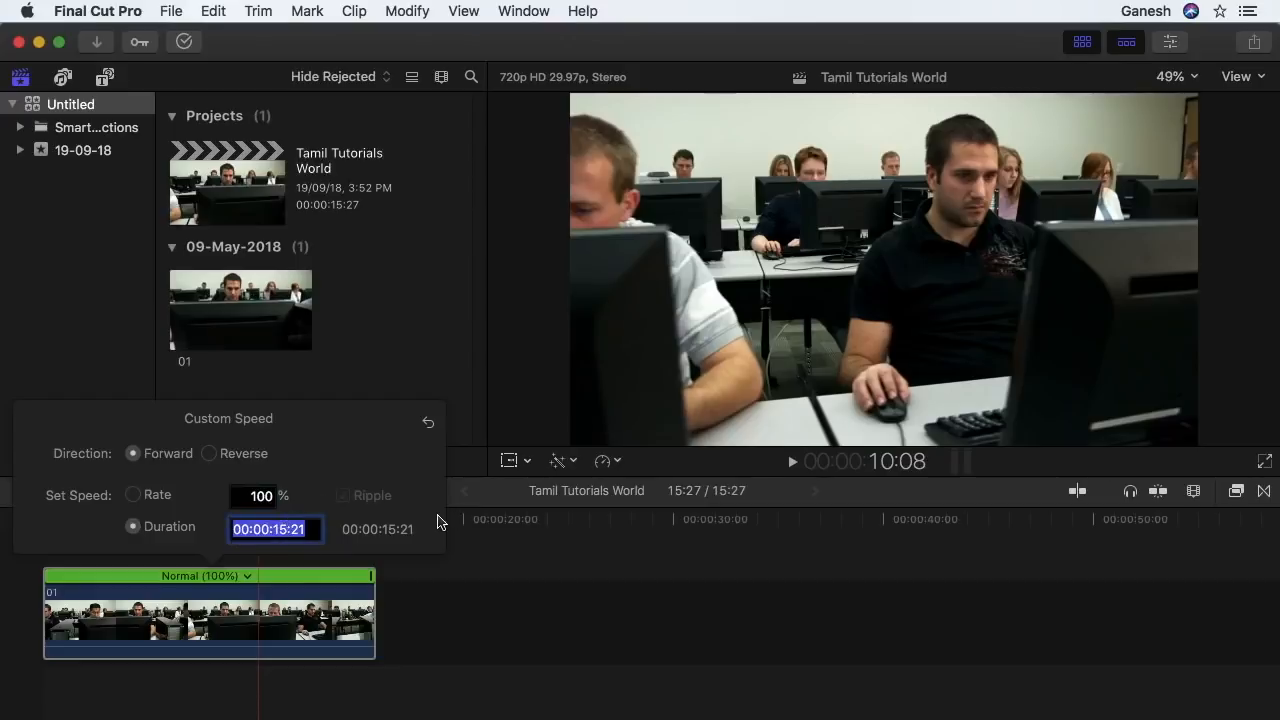
click(608, 461)
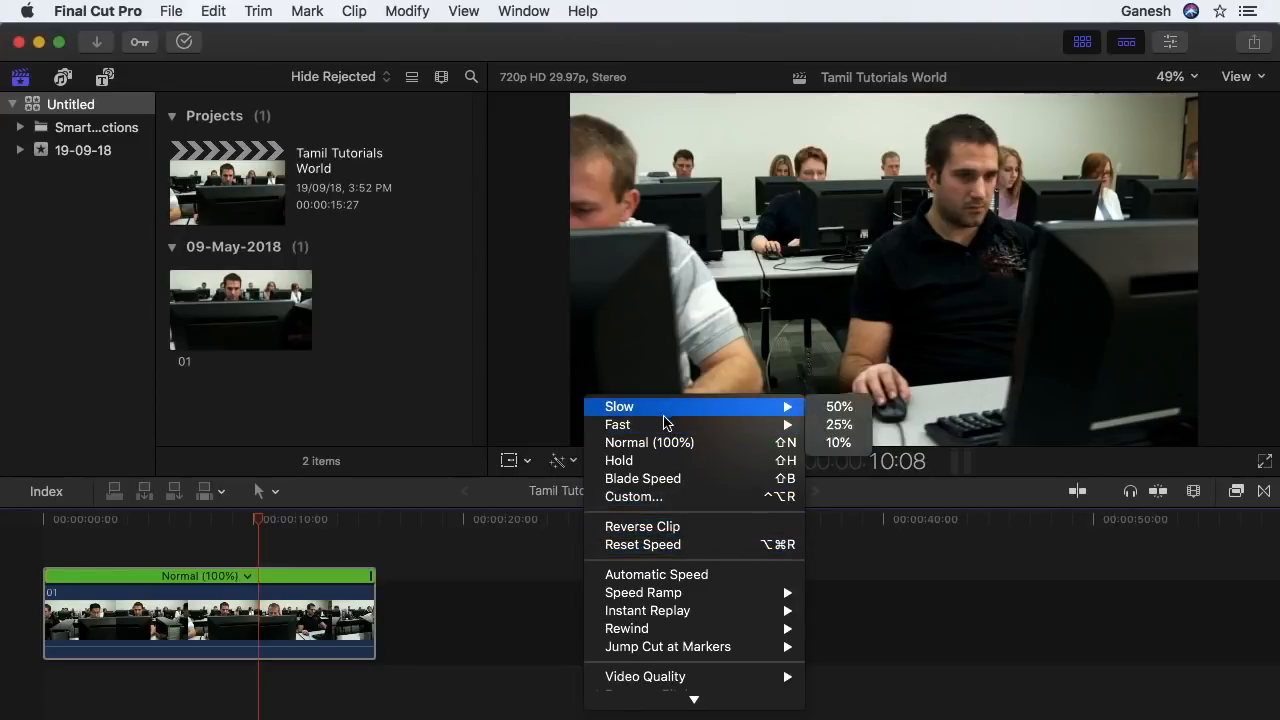
scroll(658, 552, down, 2)
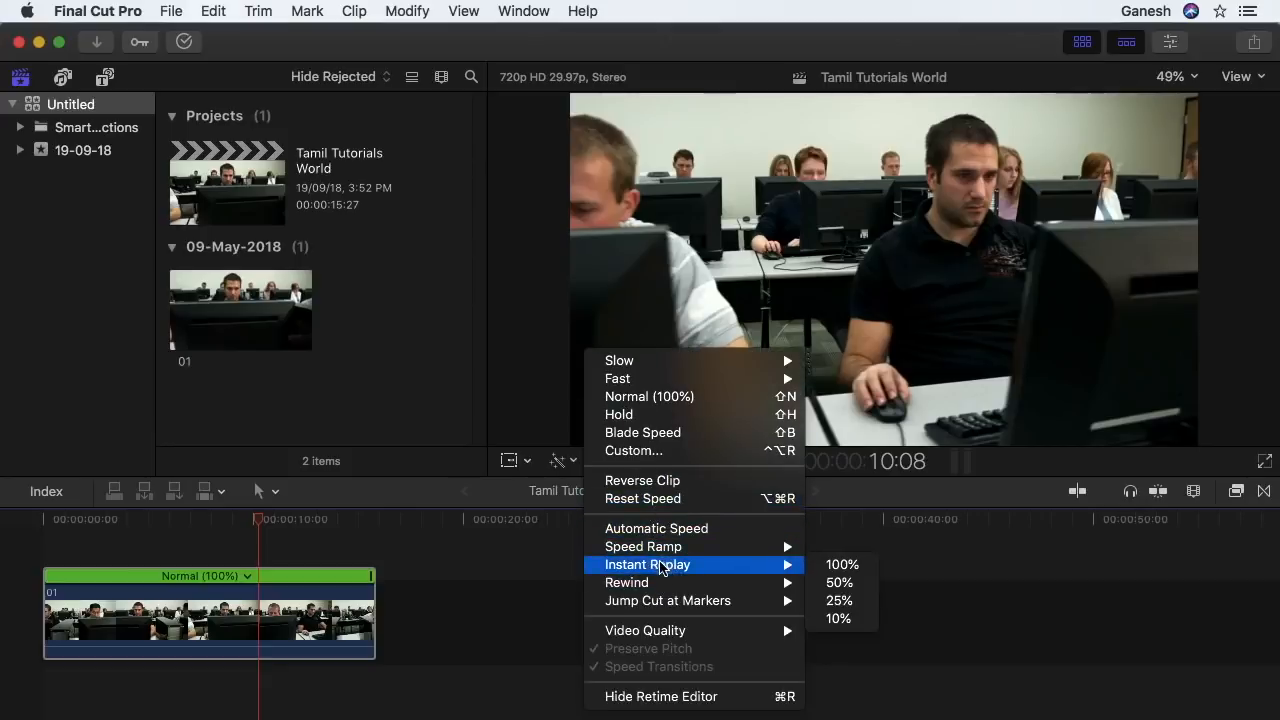
mouse_move(664, 634)
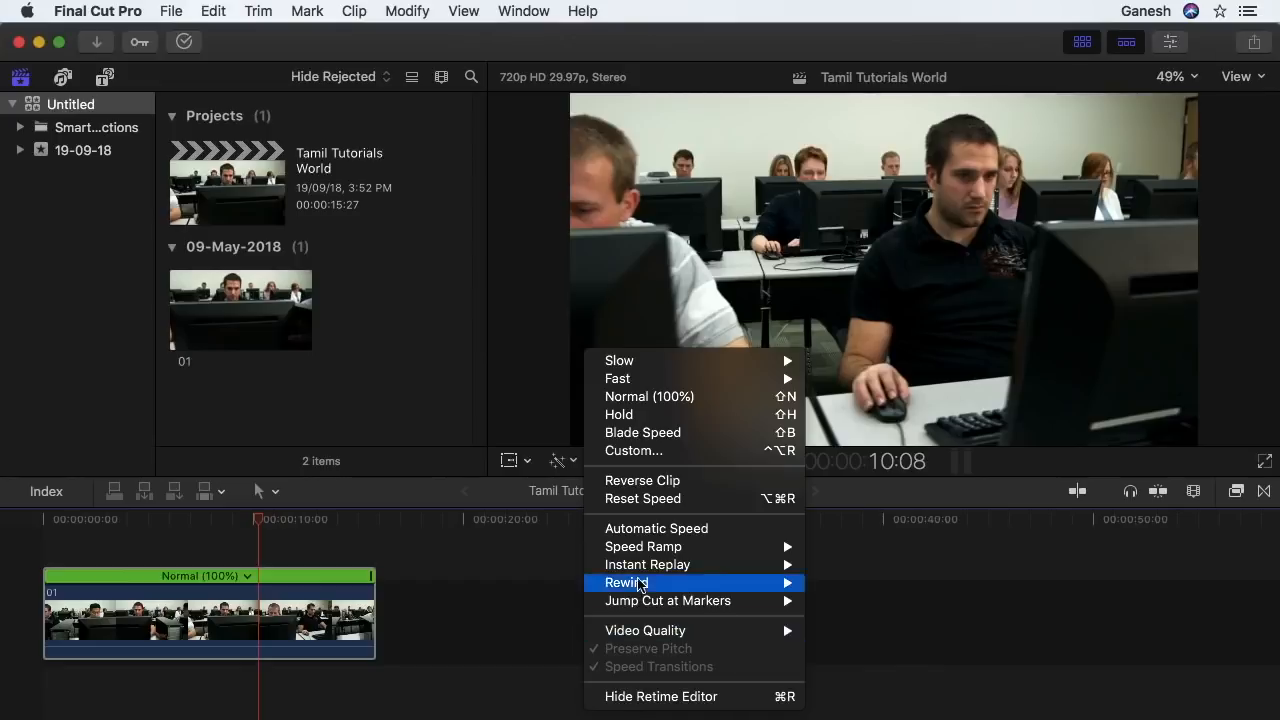
click(528, 494)
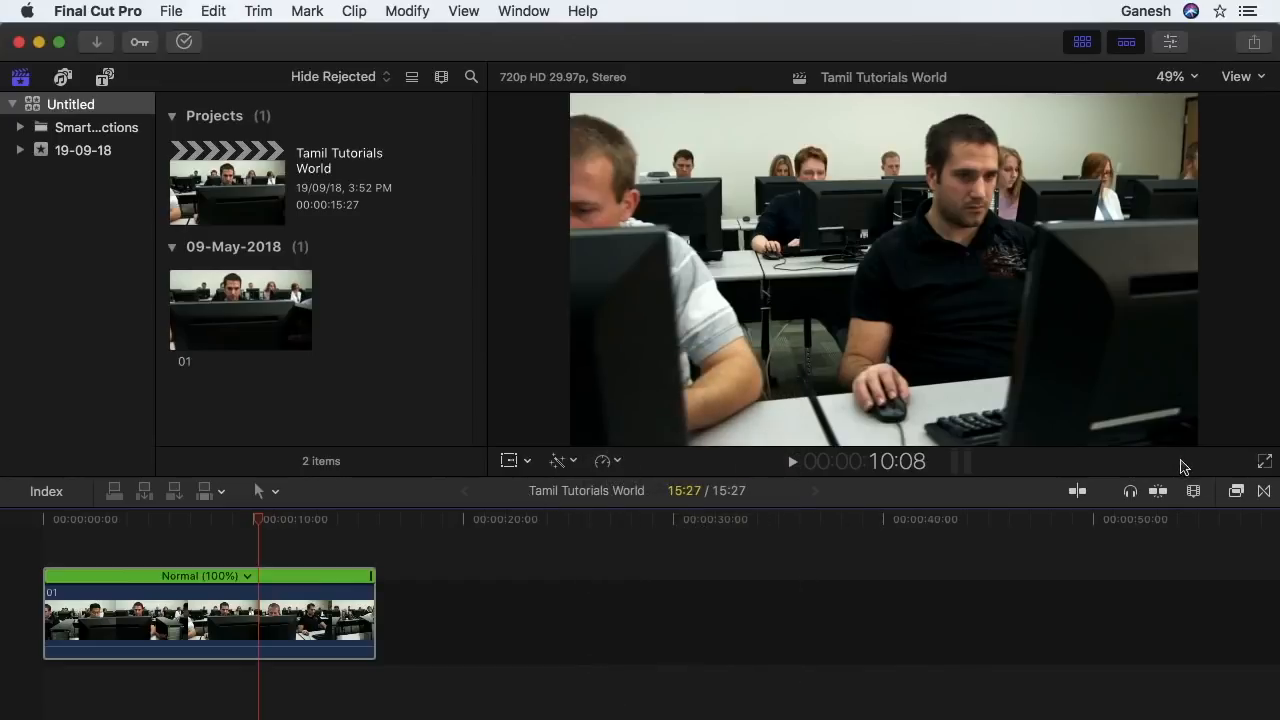
Watch the project in full-screen playback, return to the editor, and set the viewer zoom to 50%
click(1264, 467)
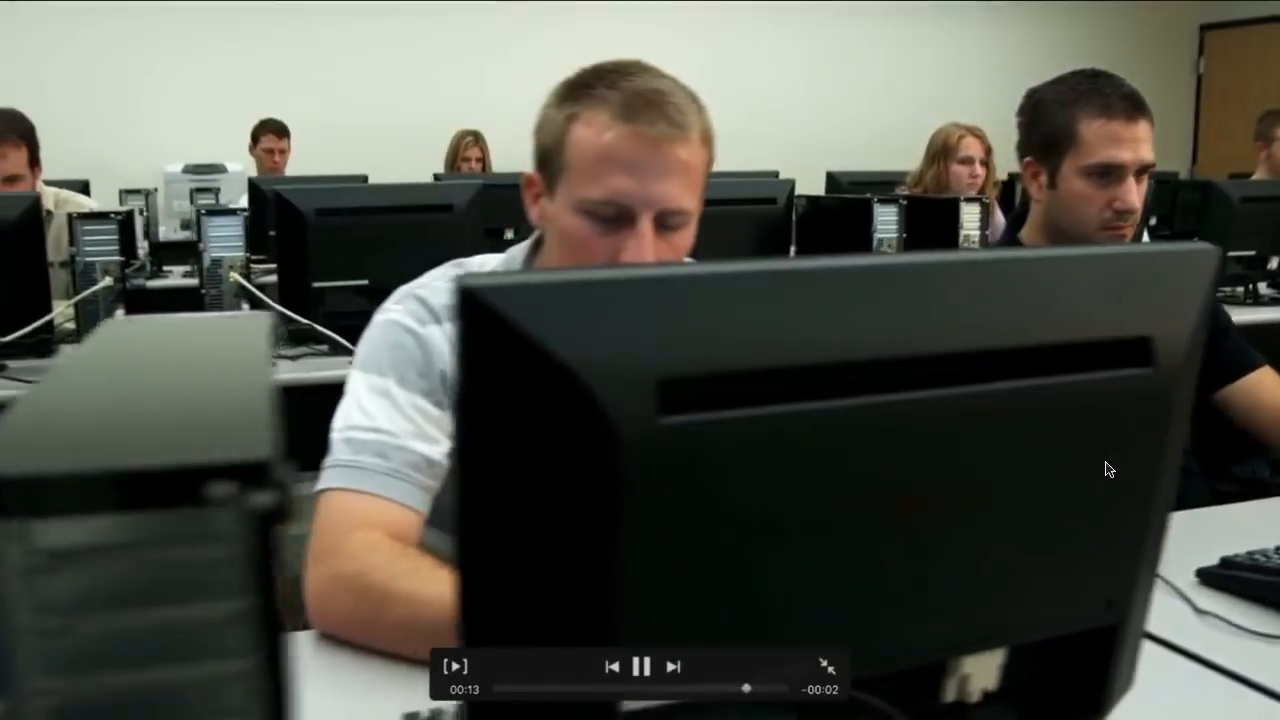
key(Escape)
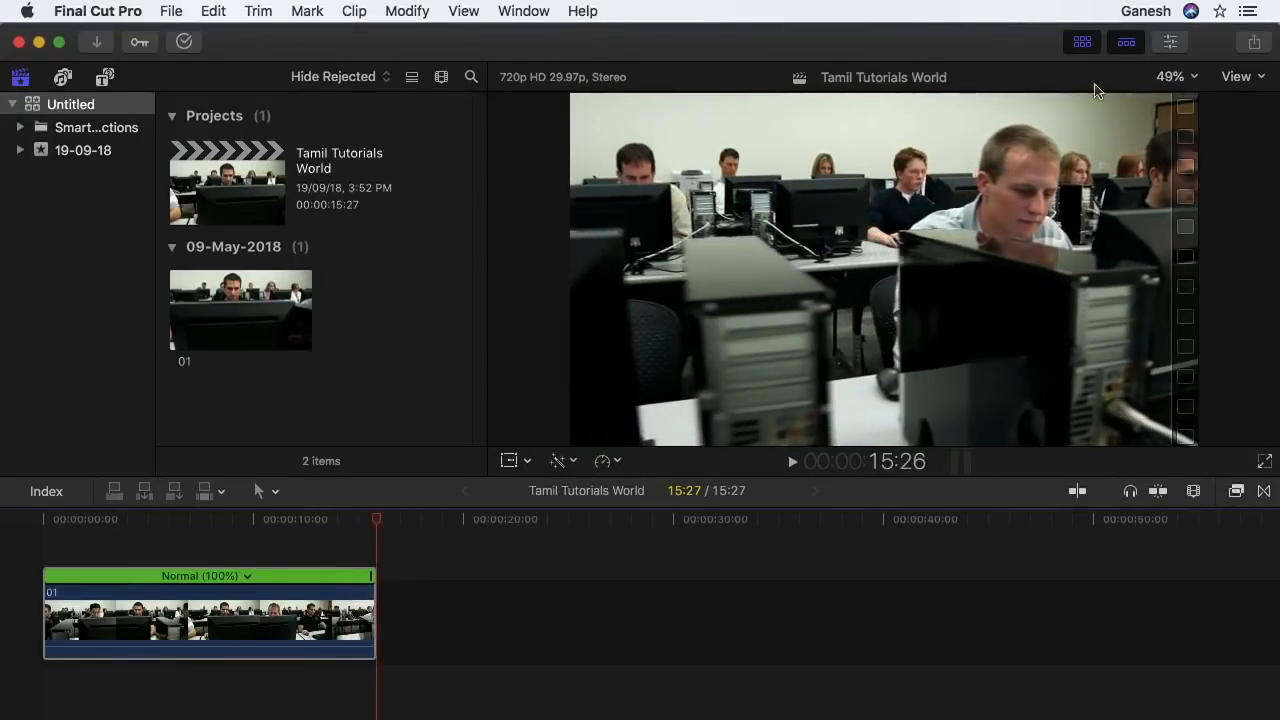
click(1185, 77)
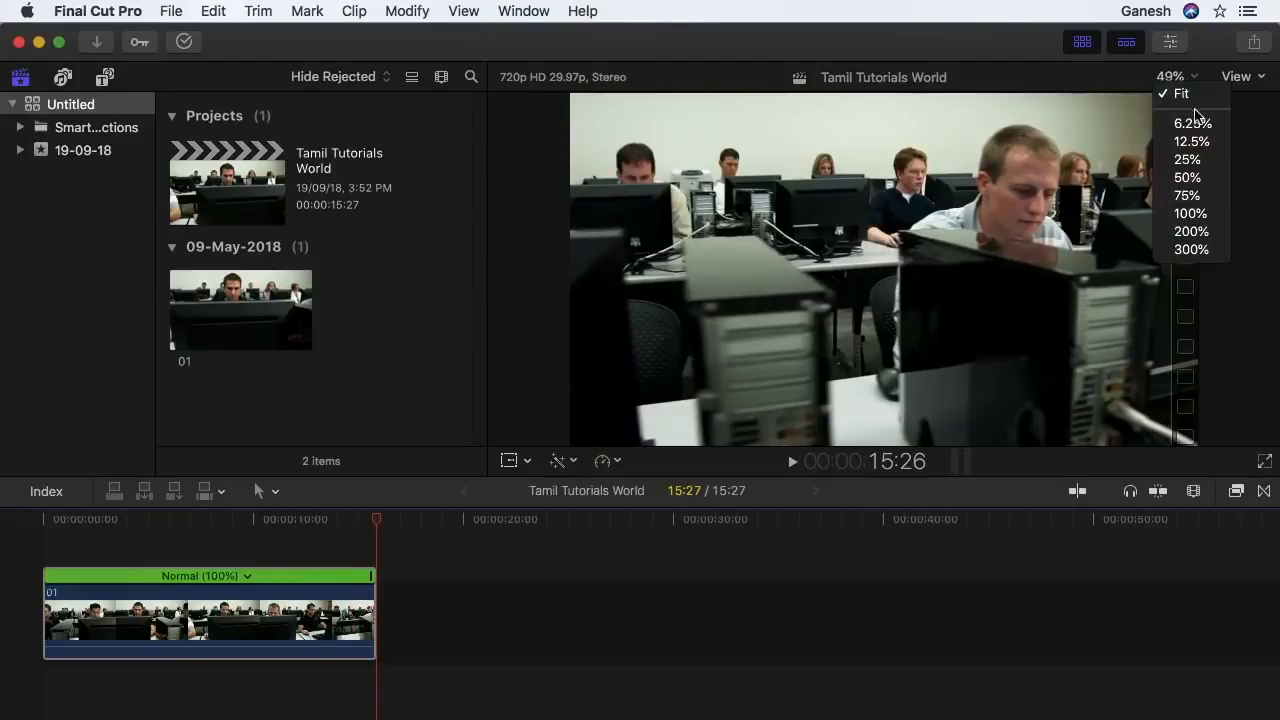
click(1187, 177)
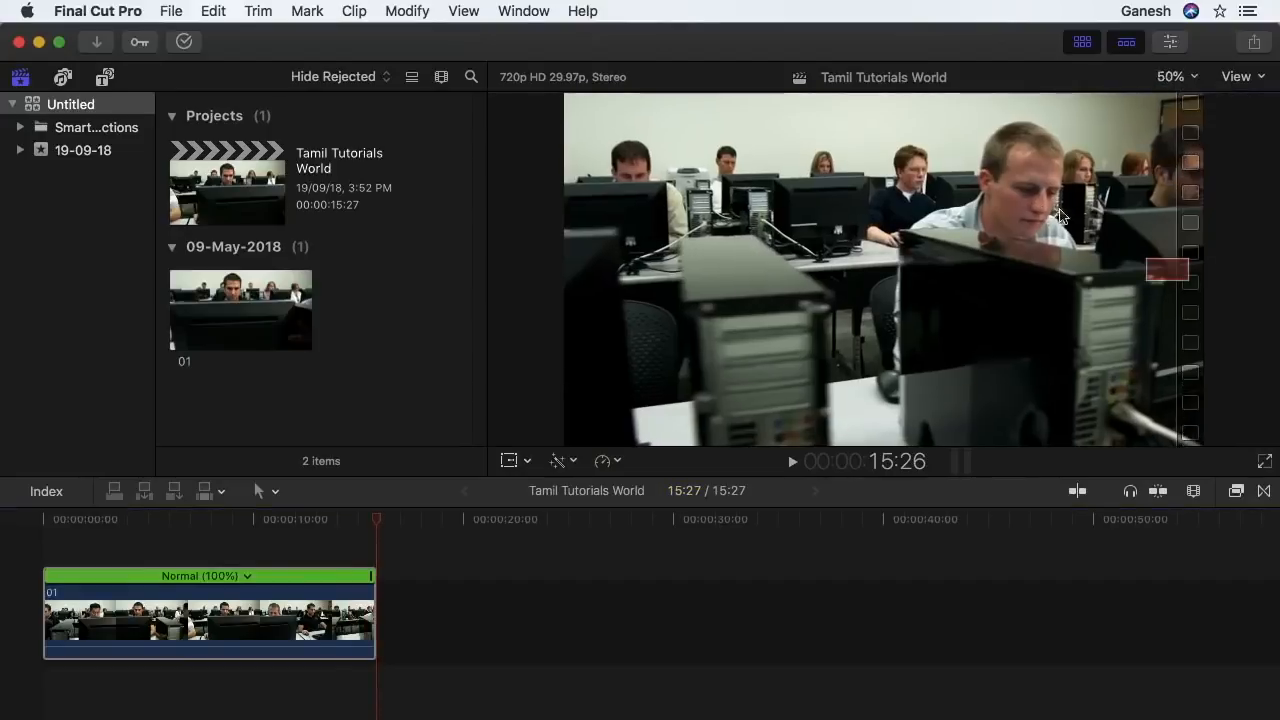
Preview the viewer at 75% and 100% zoom, and fit the picture to the viewer again
click(1190, 80)
click(1188, 196)
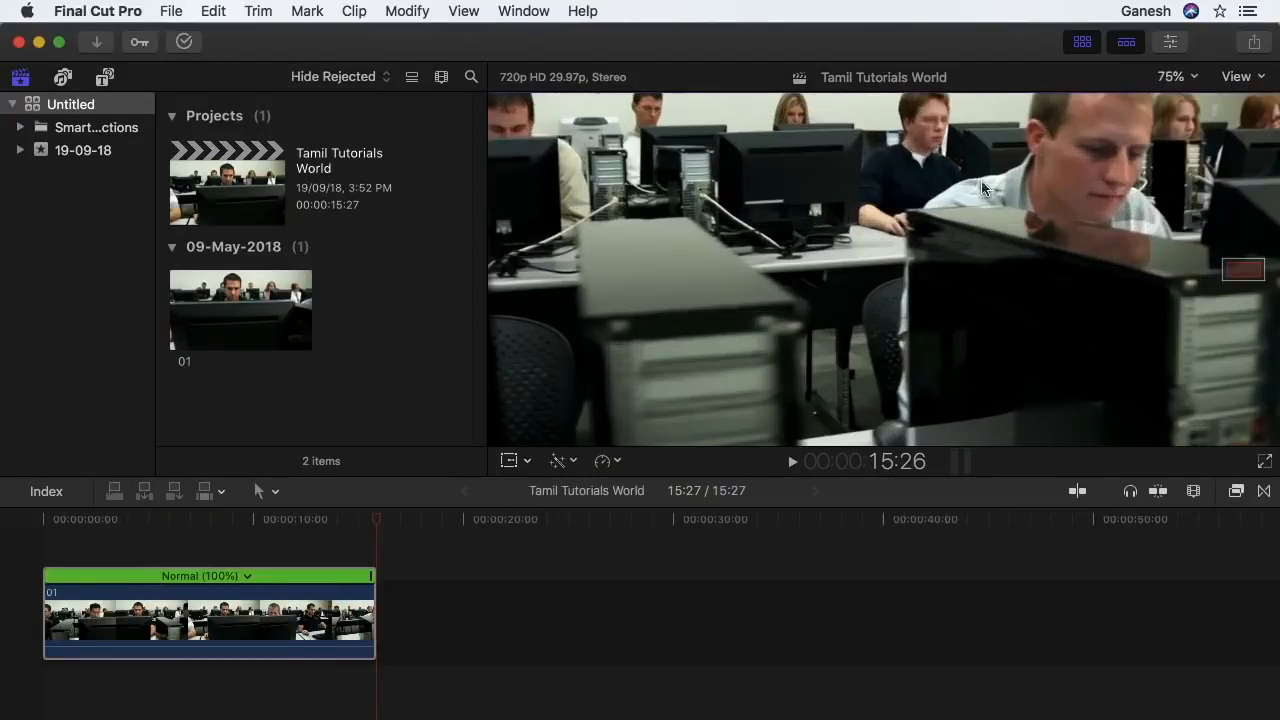
click(1170, 77)
click(1178, 216)
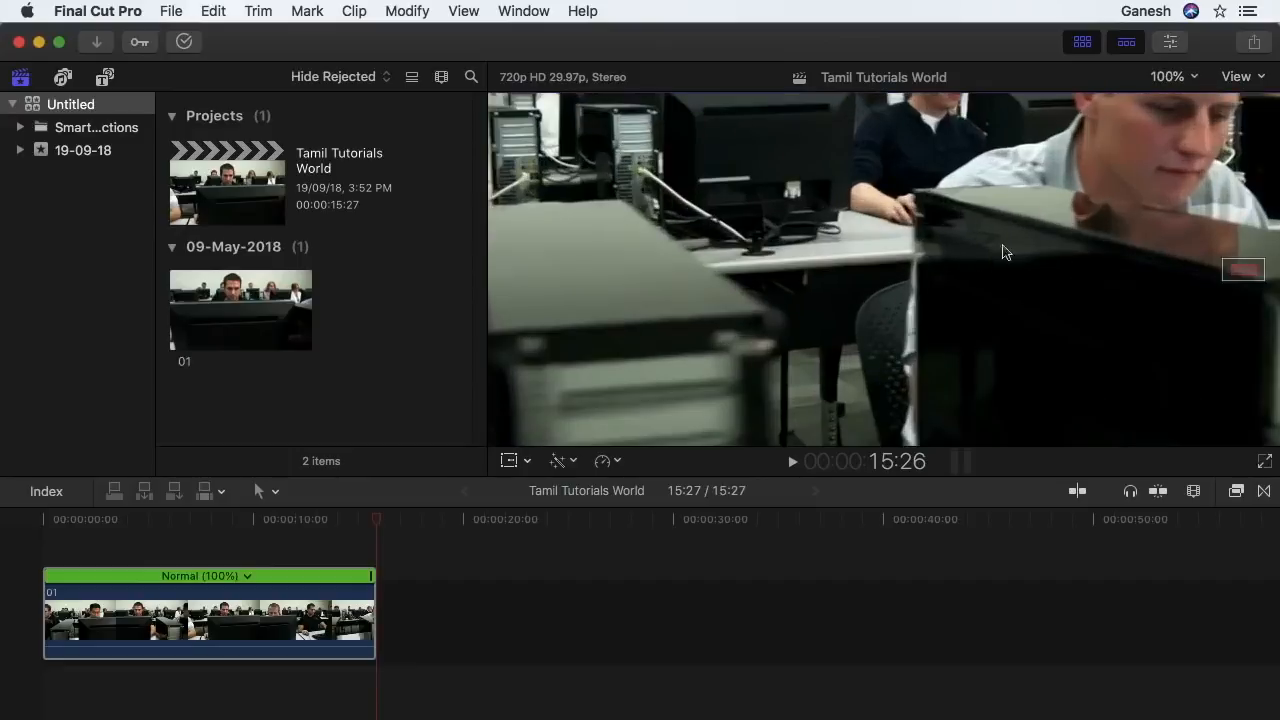
click(1172, 77)
click(1173, 97)
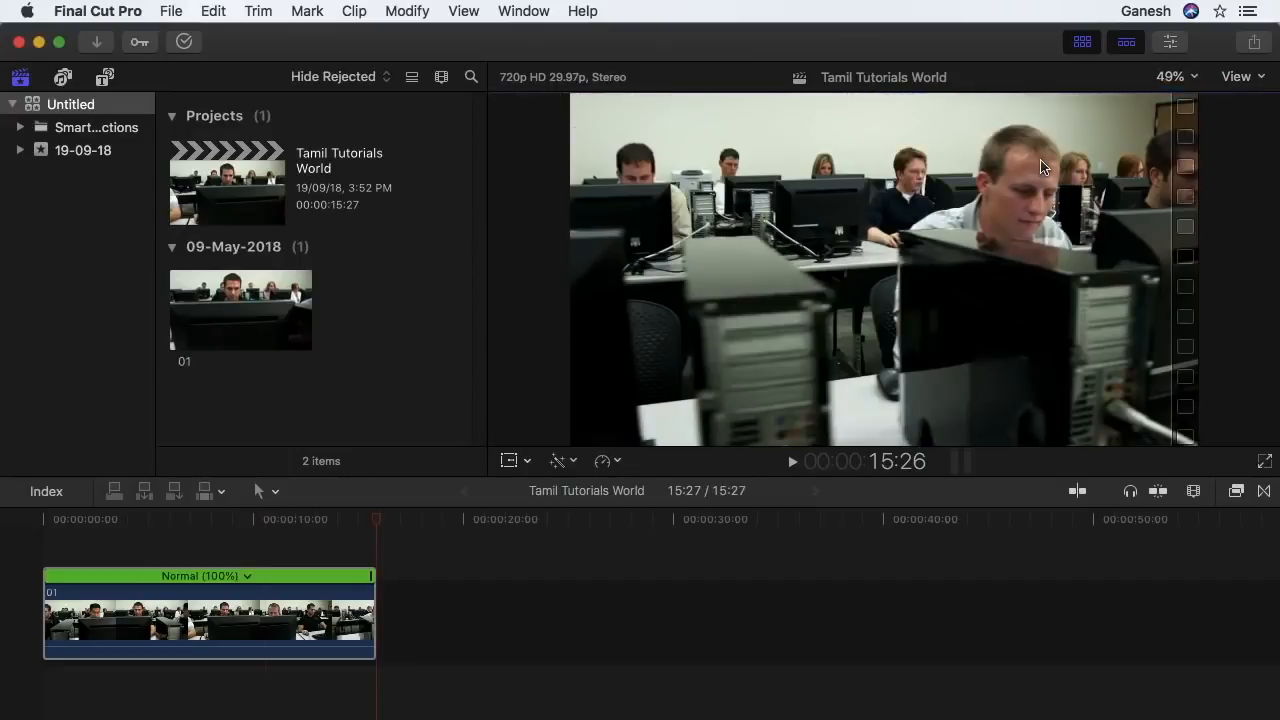
Try the Better Performance viewer quality while playing the project, and switch back to Better Quality
click(1236, 77)
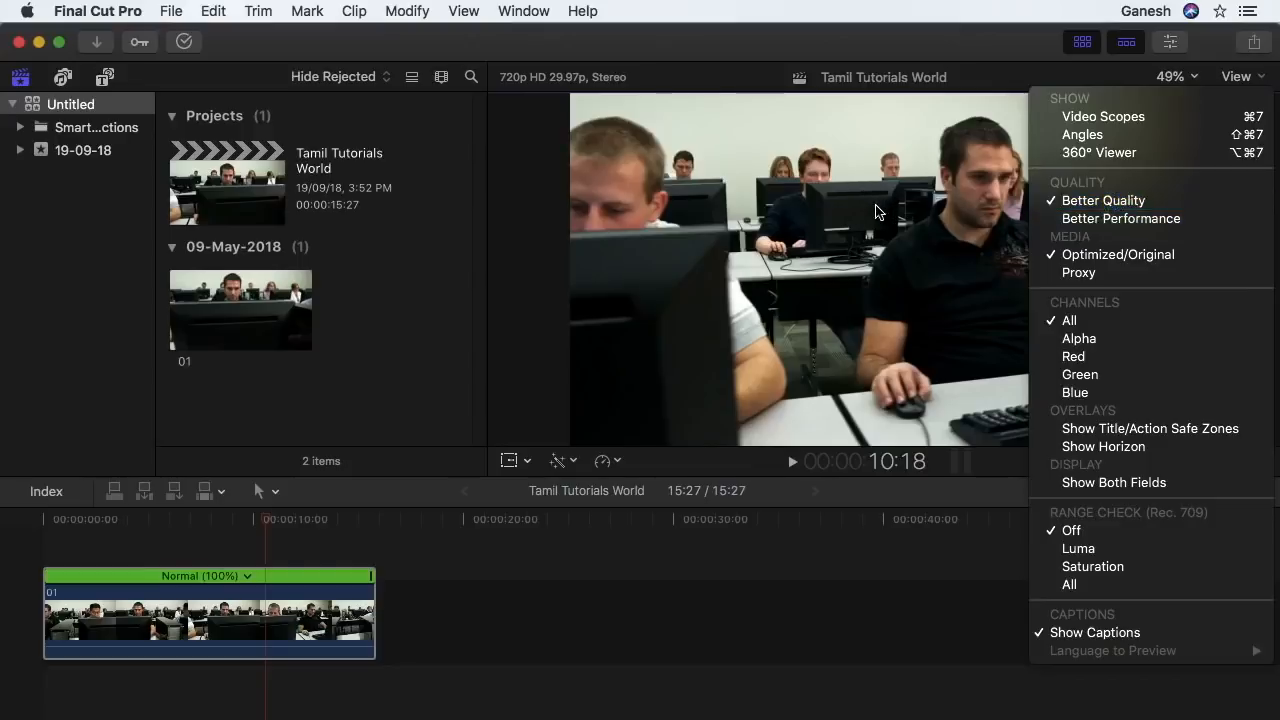
click(1092, 227)
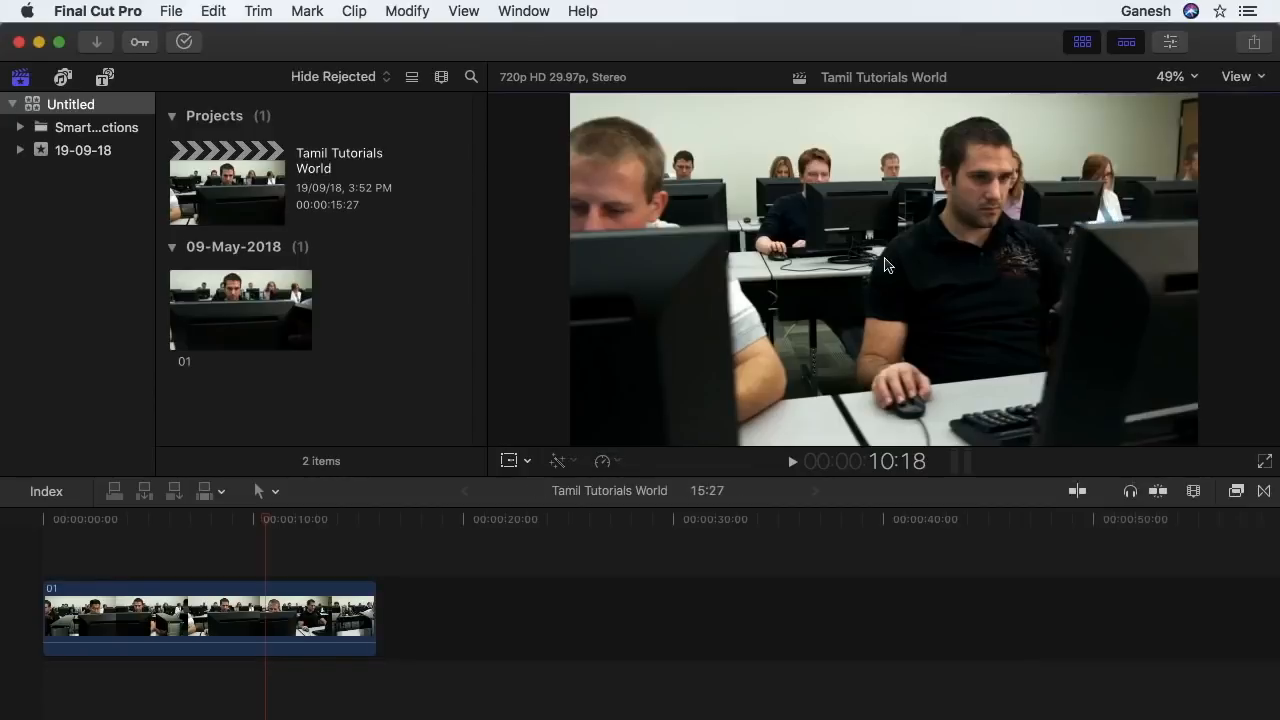
click(789, 463)
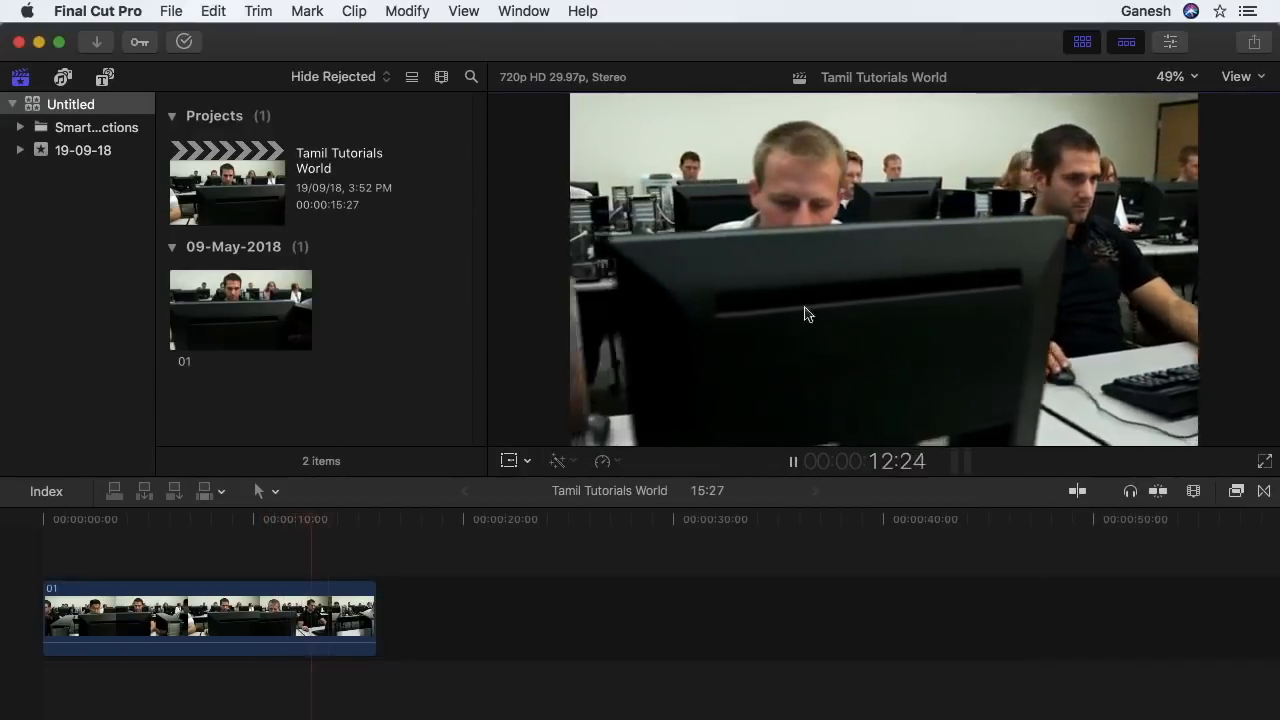
click(1241, 76)
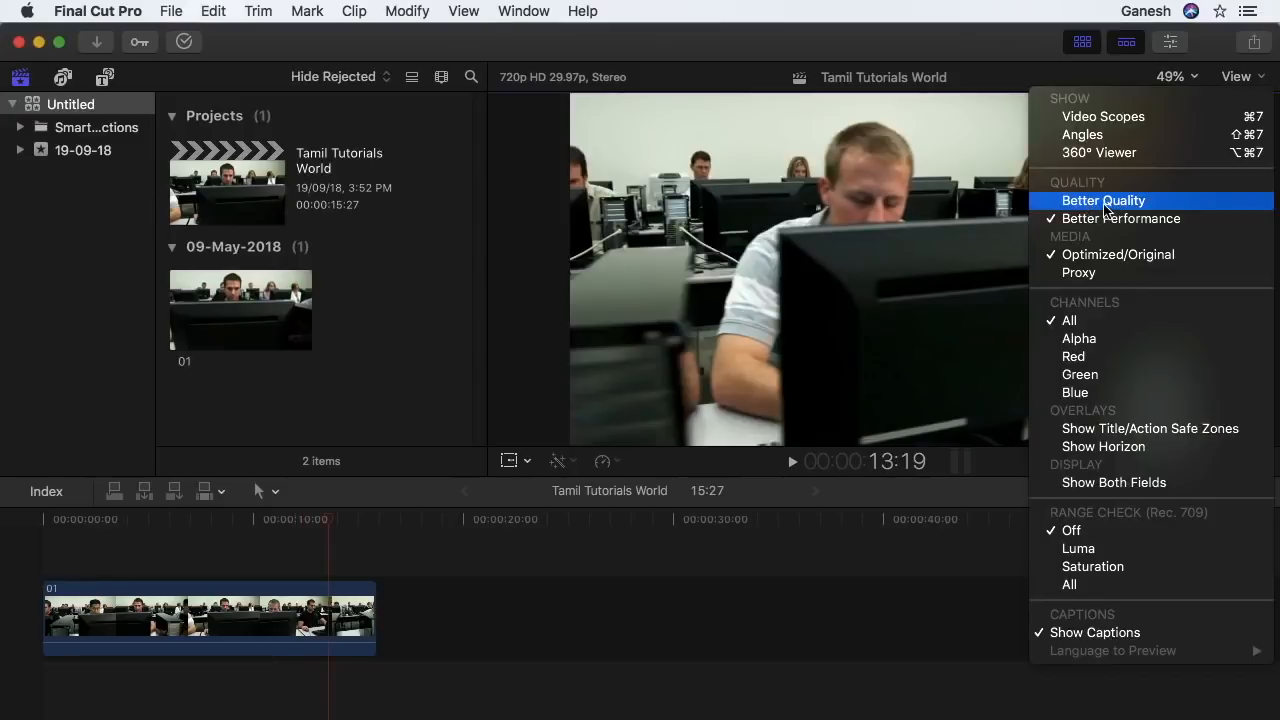
click(1100, 203)
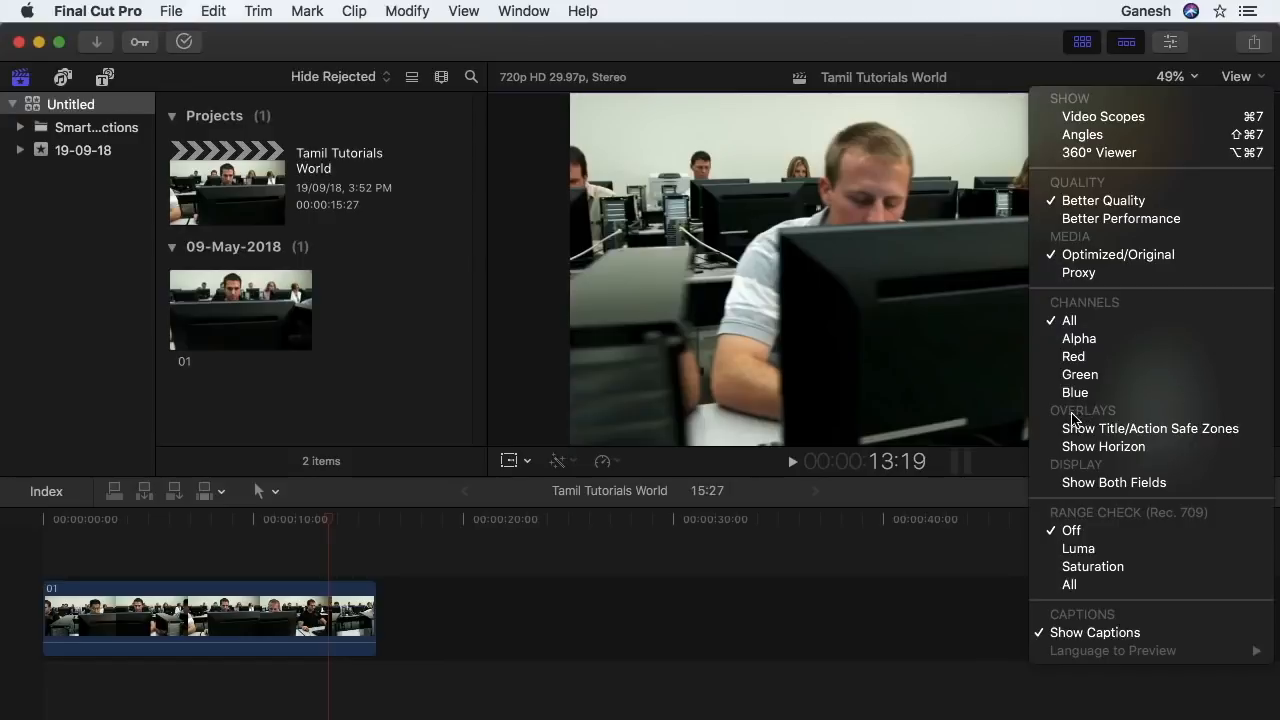
Select clip 01 in the timeline with the playhead at 8:08, and toggle Show Captions for the viewer
click(1125, 429)
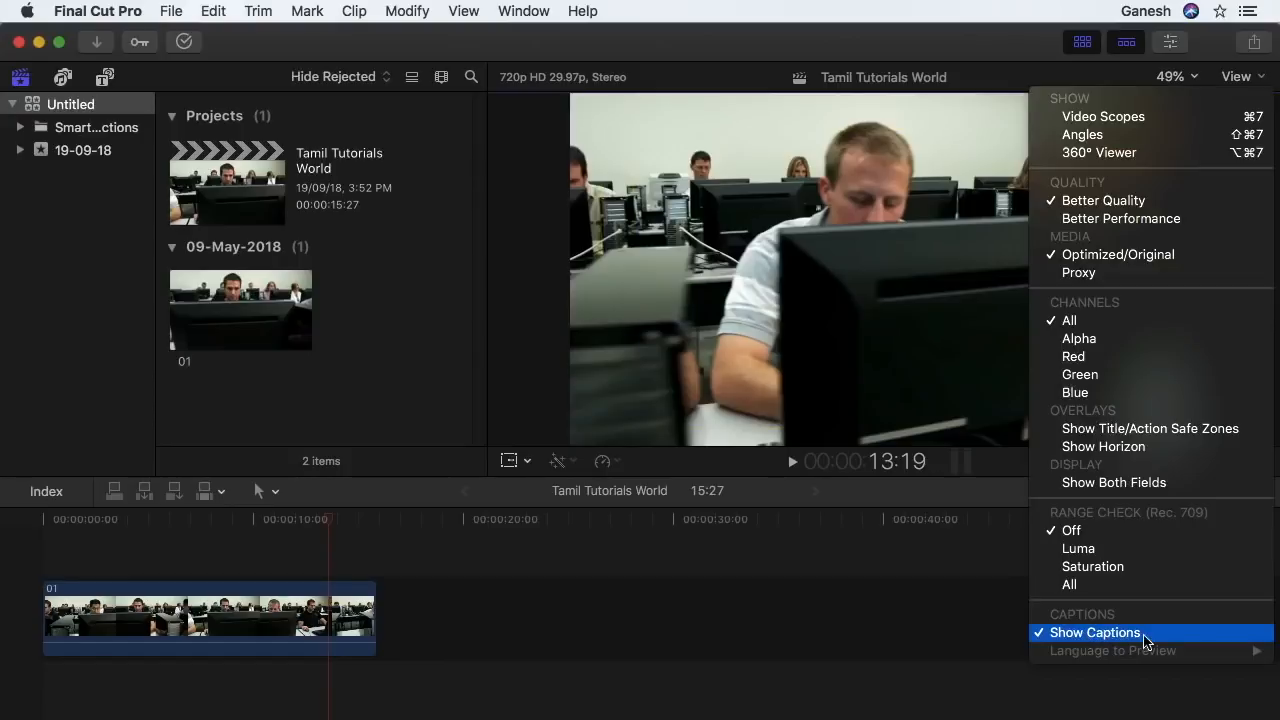
click(180, 630)
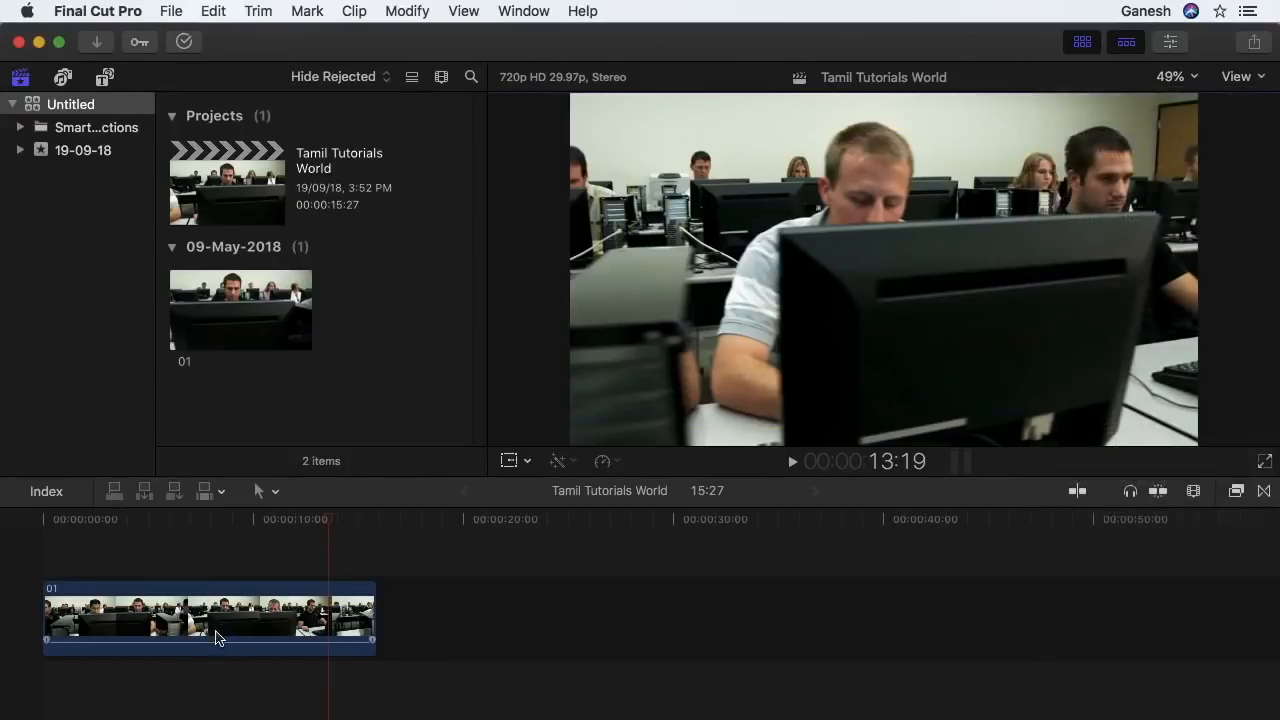
click(220, 632)
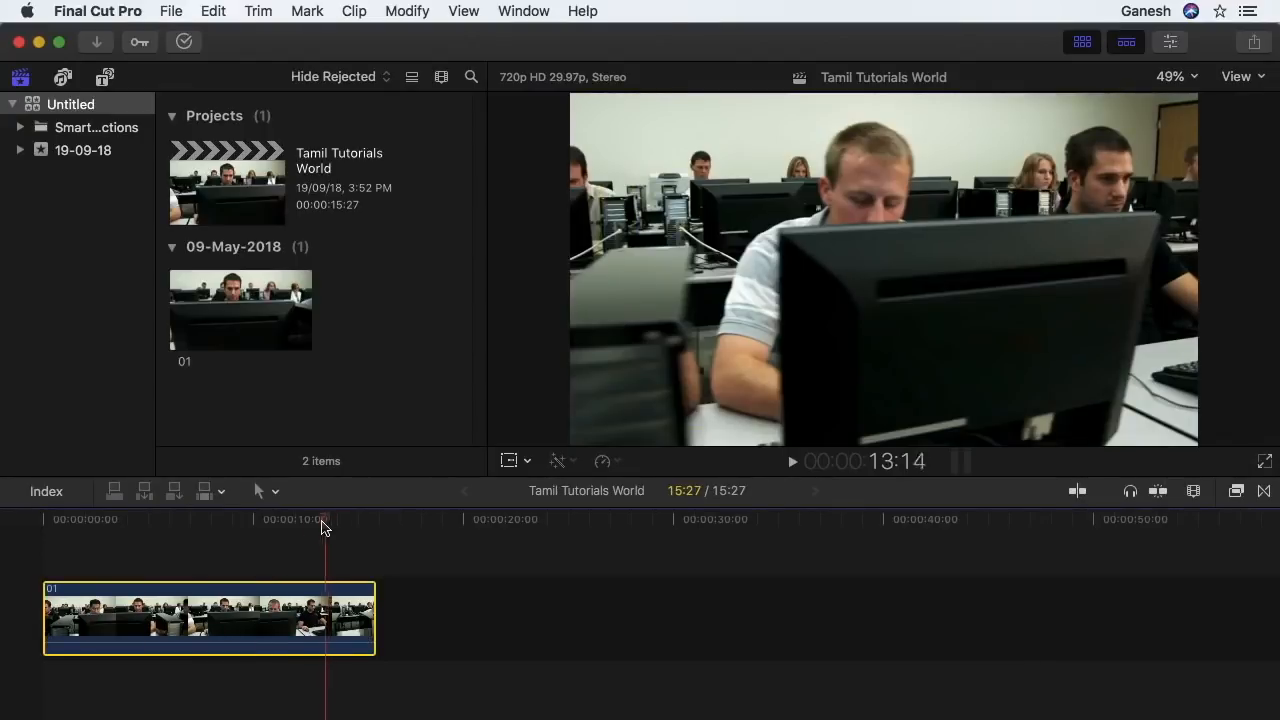
click(1240, 76)
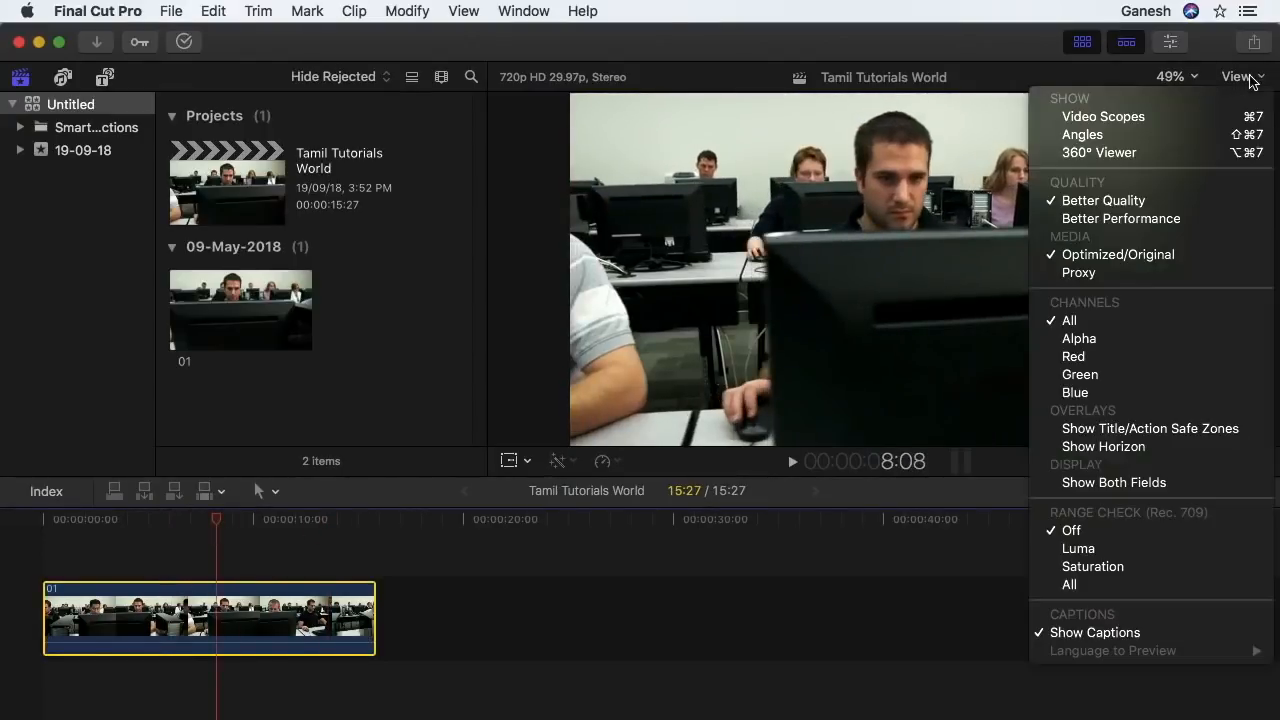
click(1115, 633)
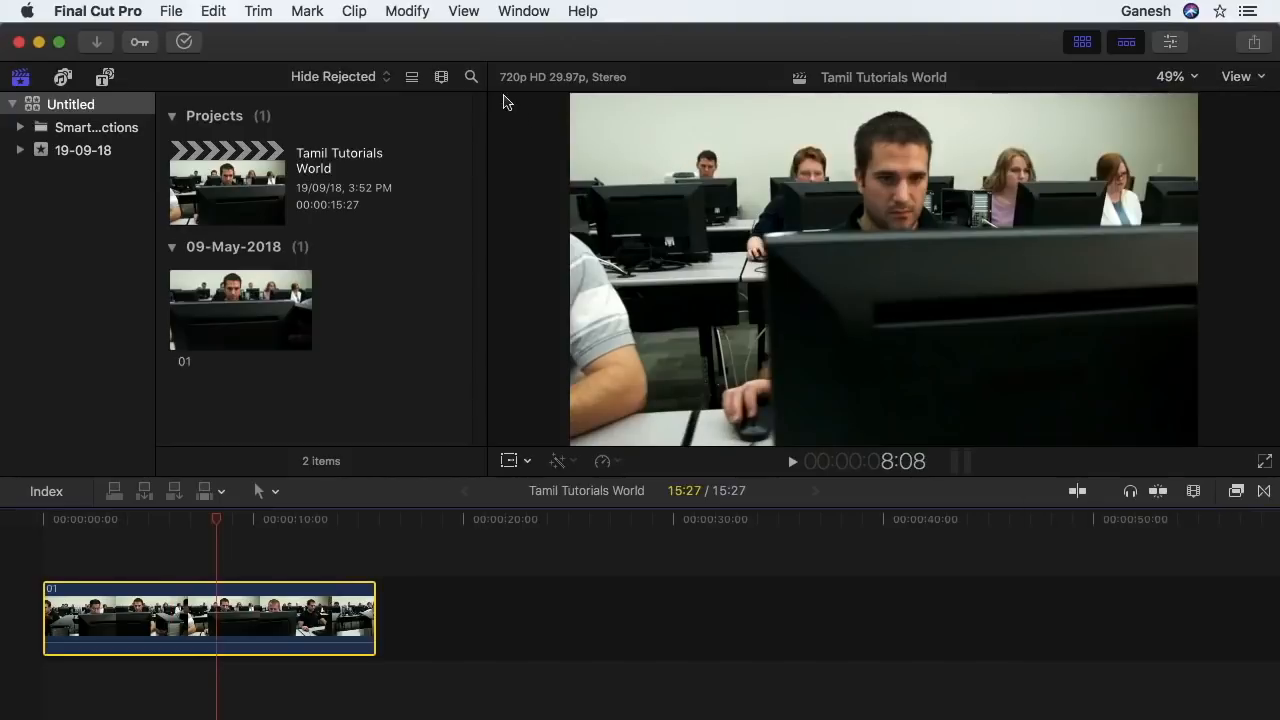